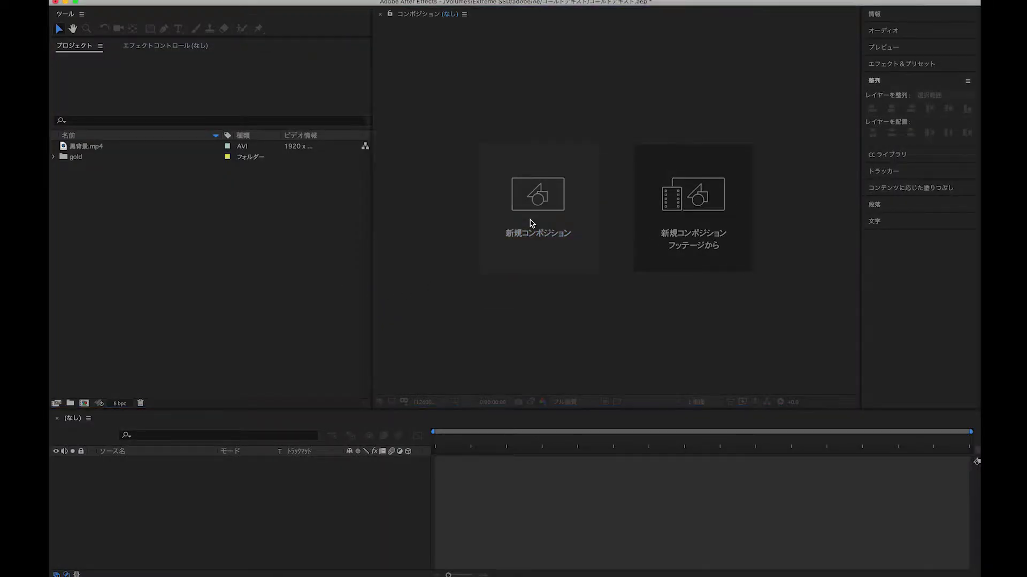
Step: Create a new 1920×1080 composition named ゴールドテキスト
left_click(531, 223)
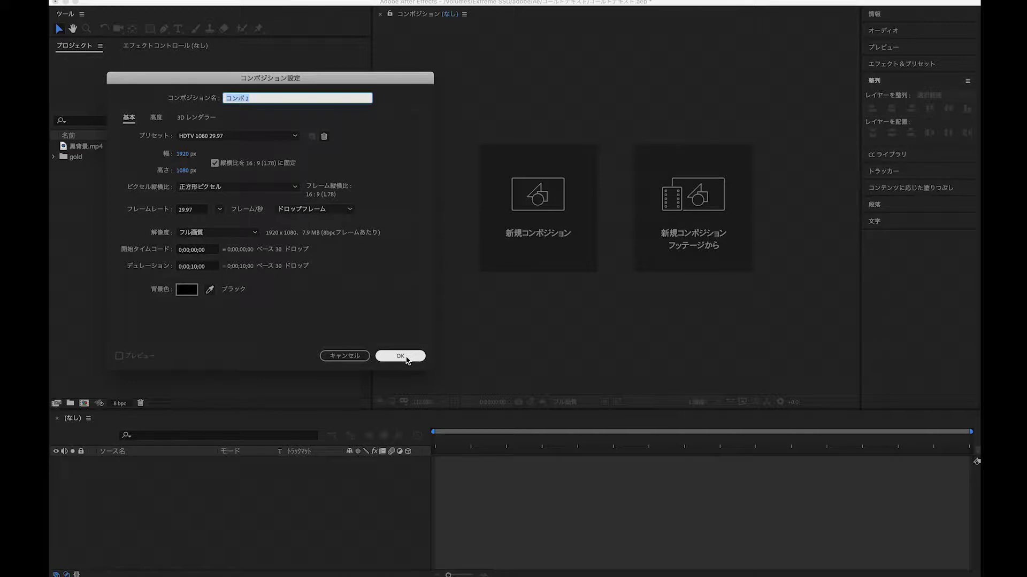
type("ごー")
key("Return")
left_click(406, 357)
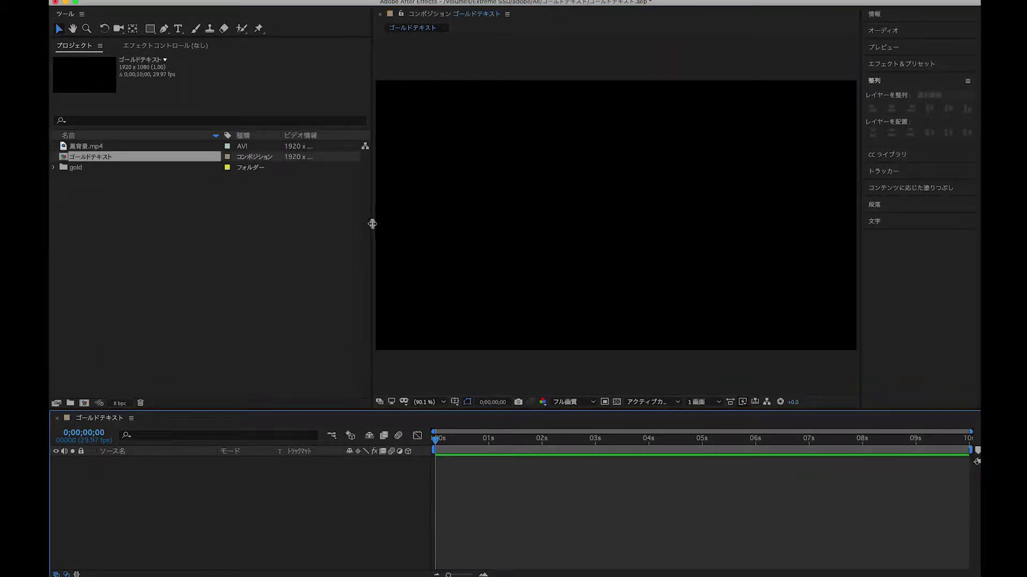
Step: Narrow the Project panel to widen the viewer and switch to the Type tool
left_click_drag(372, 224, 289, 223)
left_click(236, 293)
left_click(552, 509)
key("ctrl+t")
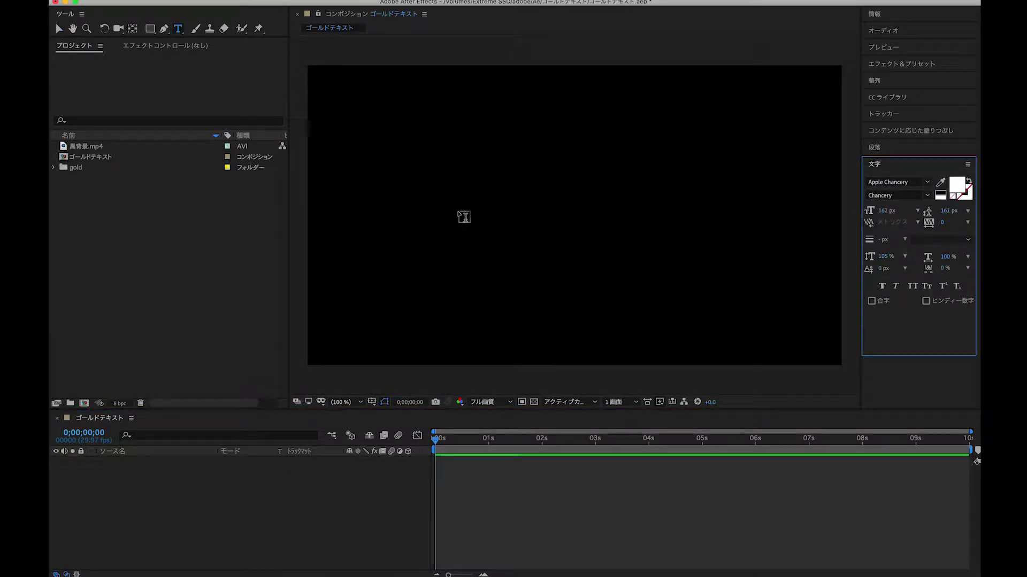
Step: Type 'gold' as a text layer on the canvas and drag it much larger in the frame
left_click(459, 217)
type("g")
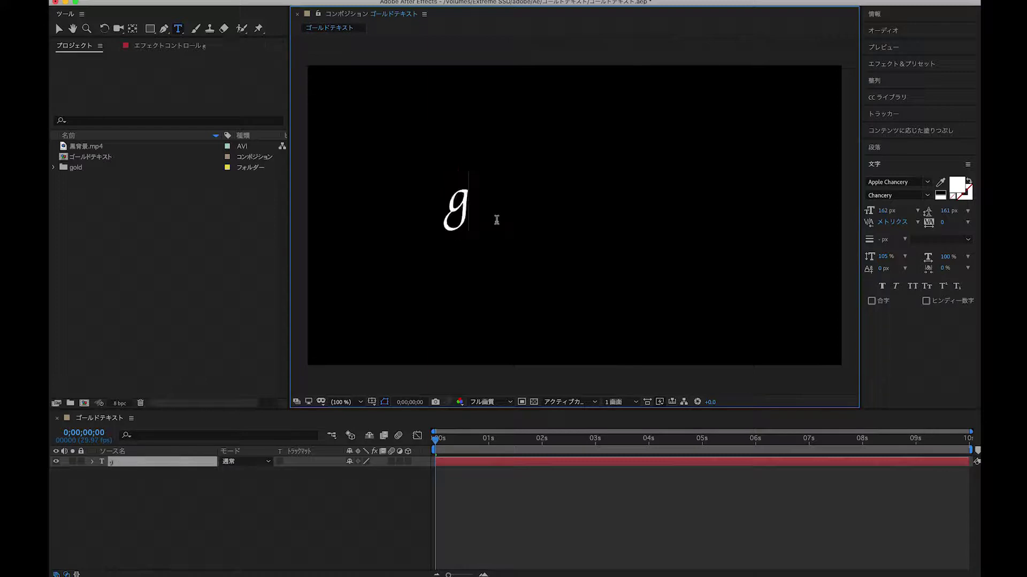
type("o")
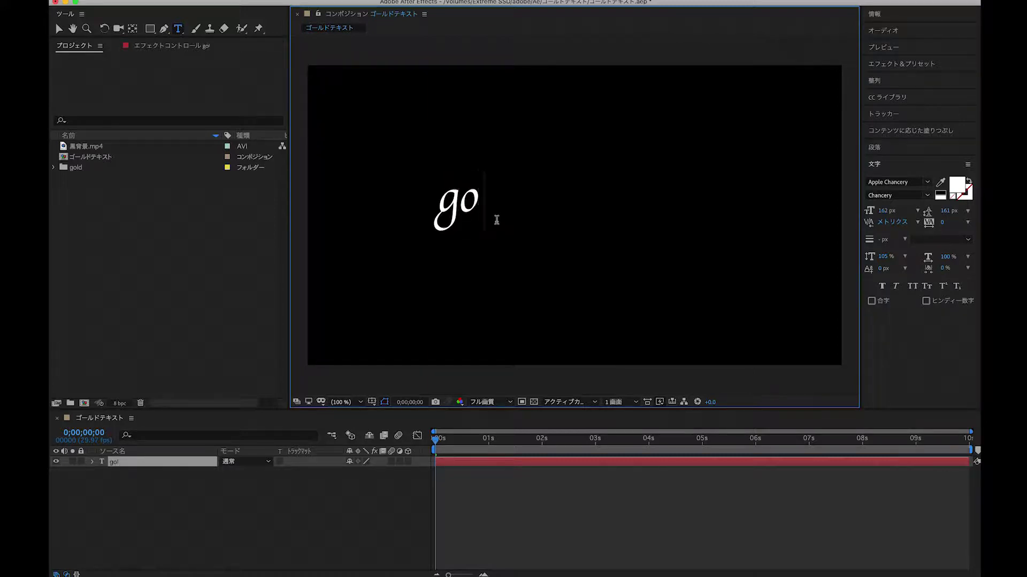
type("ld")
left_click(58, 27)
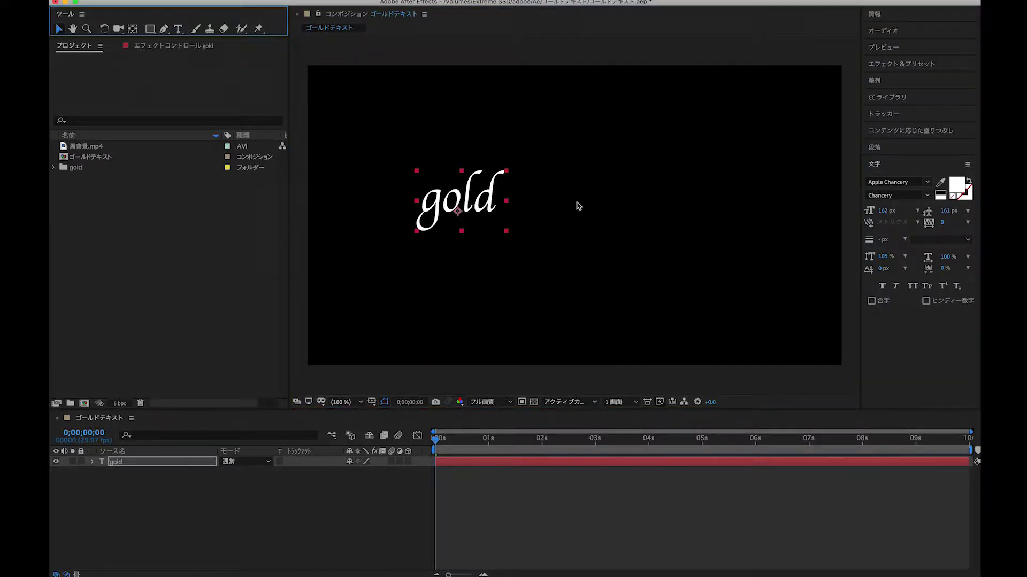
mouse_move(510, 236)
left_mouse_down()
mouse_move(548, 236)
mouse_move(668, 276)
left_mouse_up()
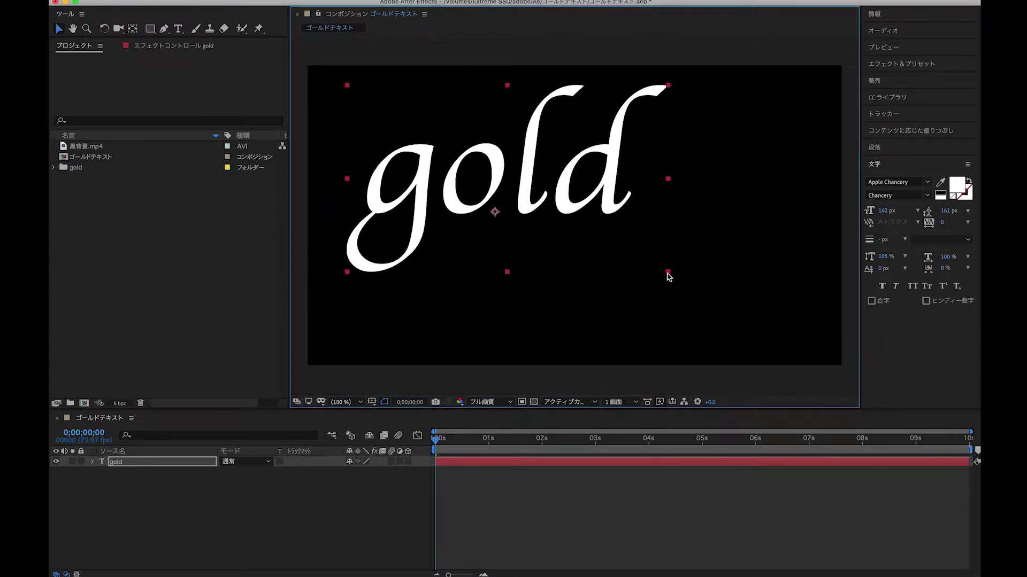
left_click_drag(668, 276, 672, 274)
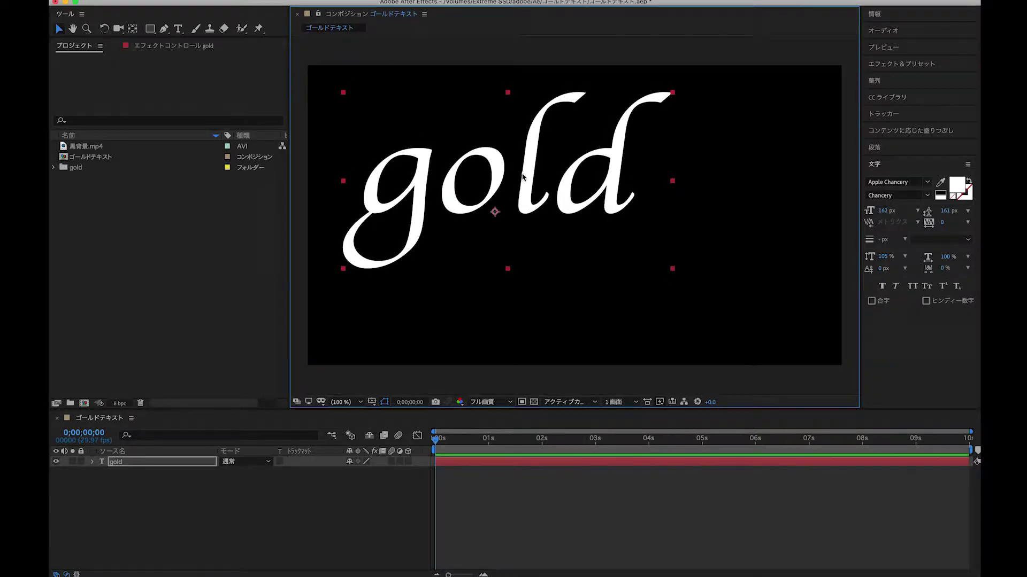
Step: Align the gold text to the composition's horizontal and vertical centre
left_click(891, 83)
left_click(890, 109)
left_click(948, 108)
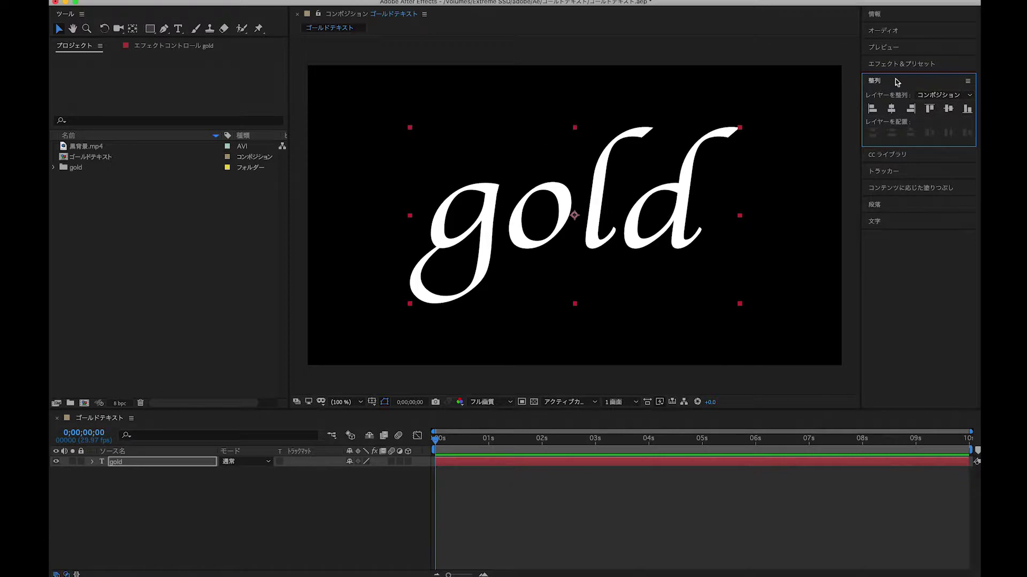
left_click(932, 82)
Step: Check the Character panel font lists, keeping Apple Chancery
left_click(890, 163)
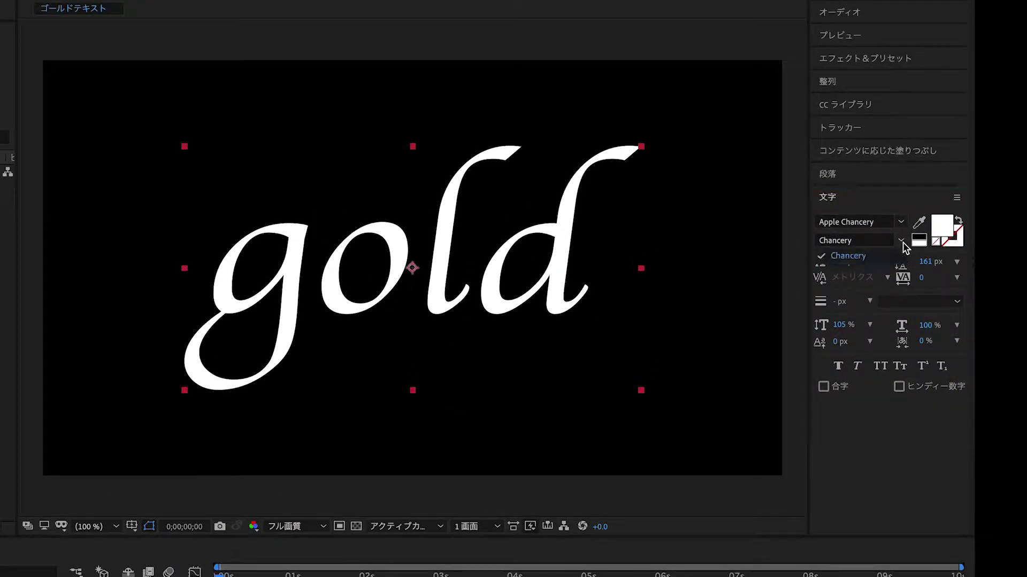
left_click(902, 223)
left_click(902, 223)
left_click(902, 223)
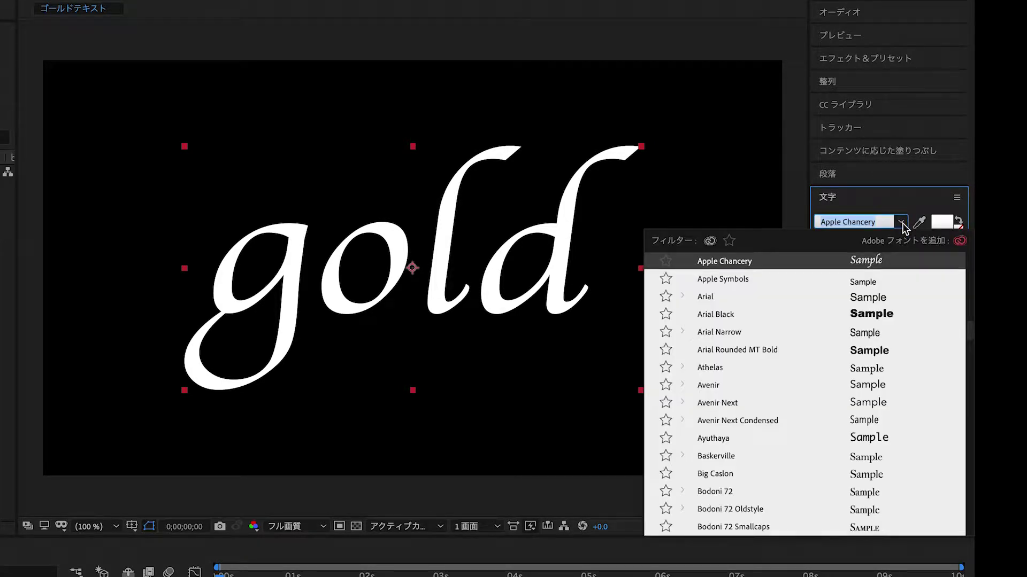
left_click(902, 223)
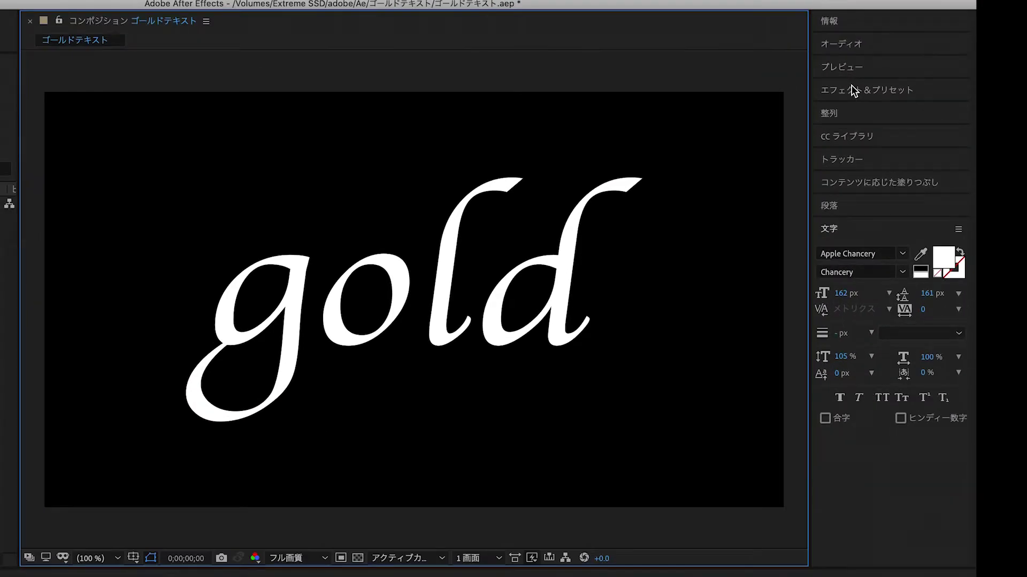
Step: Search 'グラデー' in Effects & Presets and apply グラデーション to the gold text layer
left_click(906, 65)
left_click(872, 111)
type("ぐr")
type("ー")
key("Return")
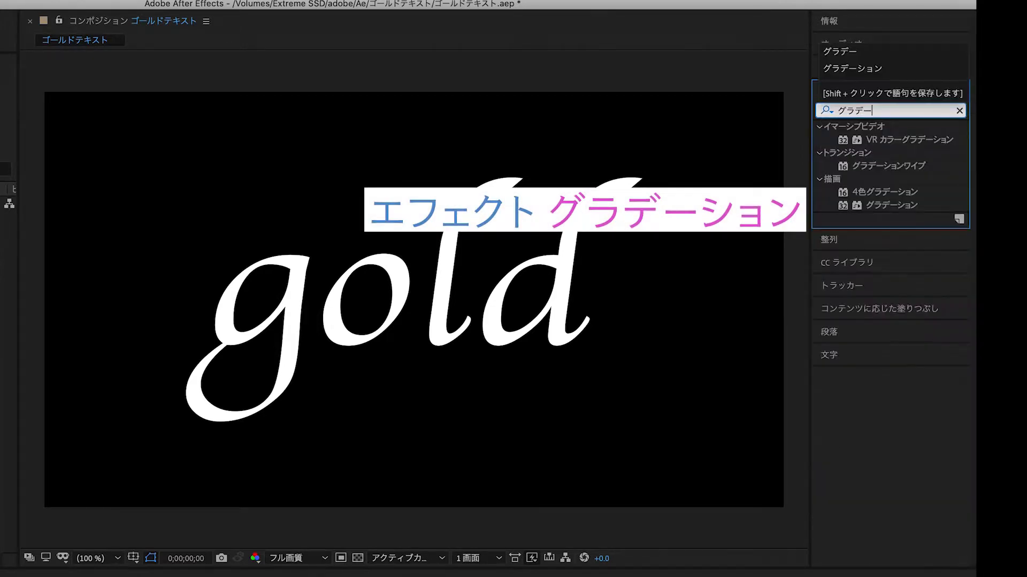
mouse_move(855, 206)
left_mouse_down()
mouse_move(553, 316)
mouse_move(556, 299)
left_mouse_up()
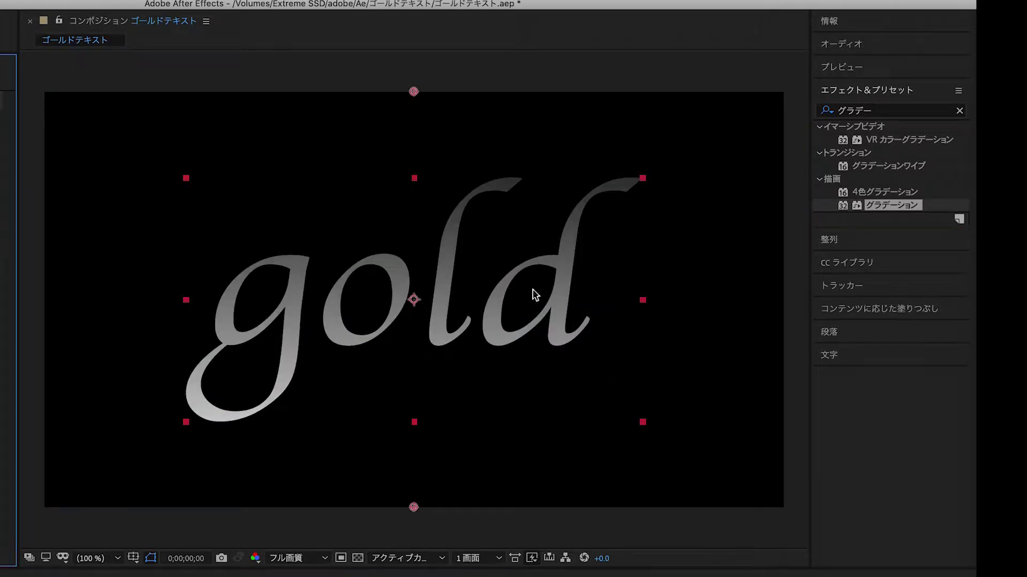
left_click(870, 114)
Step: Apply ベベルアルファ to the gold text and raise its edge thickness to about 6.70
key("BackSpace")
key("BackSpace")
key("BackSpace")
key("BackSpace")
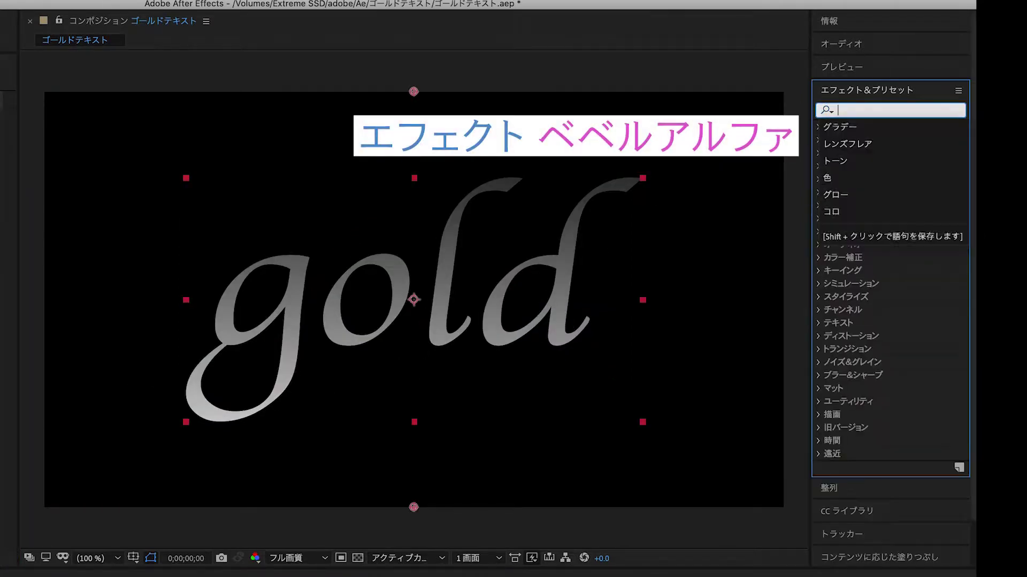
type("b")
key("space")
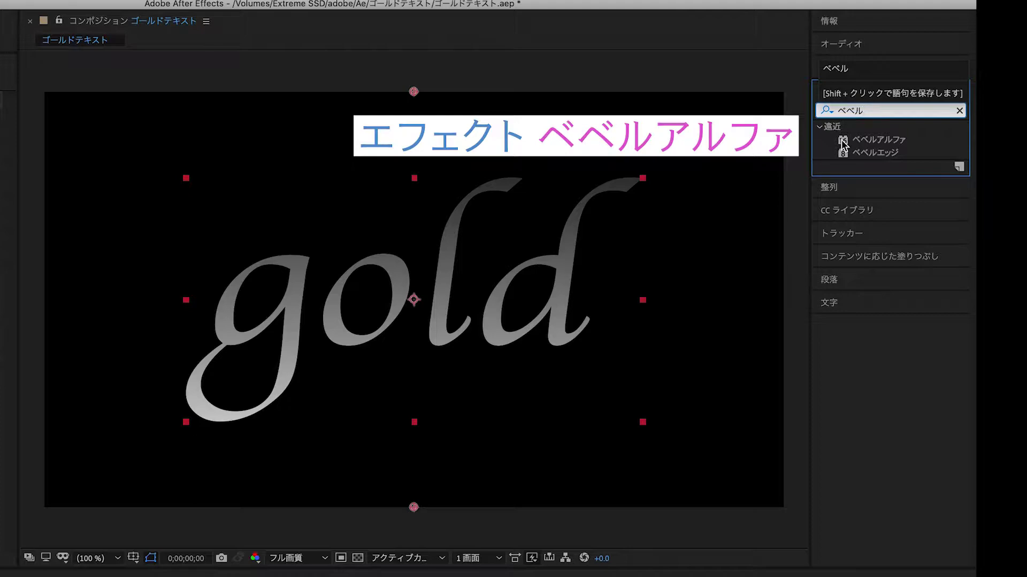
left_click_drag(842, 142, 538, 303)
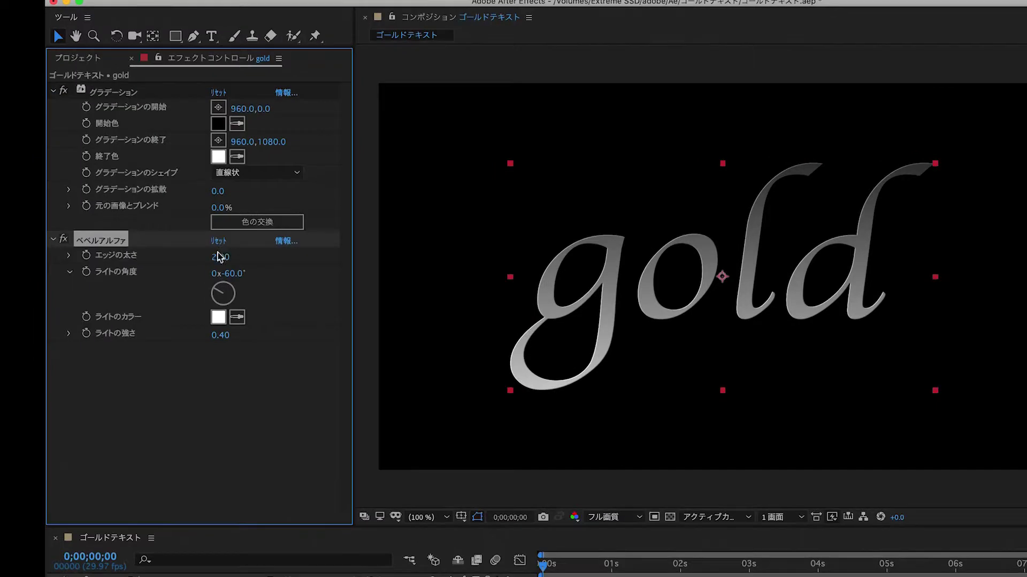
left_click_drag(182, 200, 189, 201)
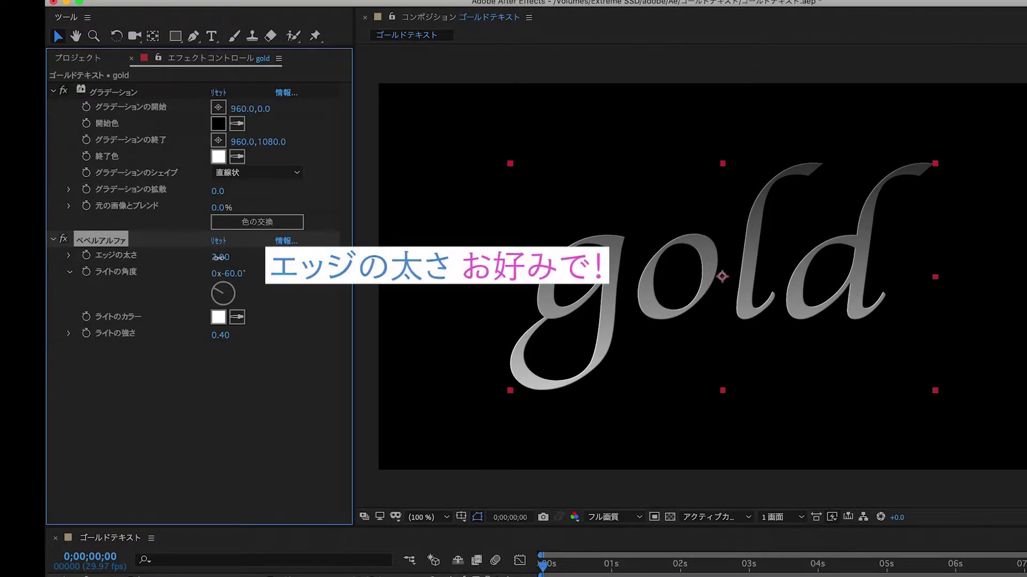
left_click_drag(226, 258, 252, 260)
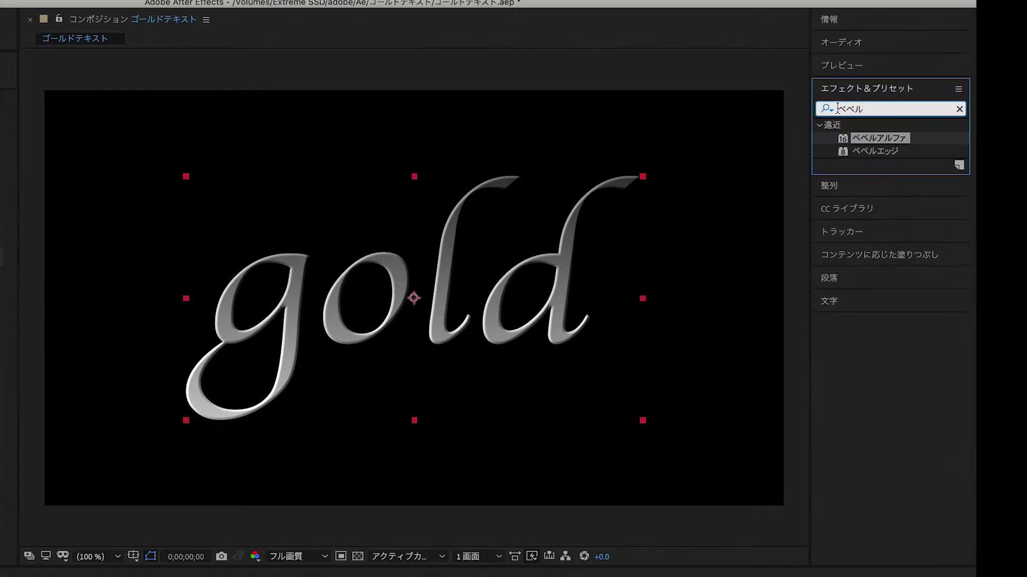
left_click(872, 78)
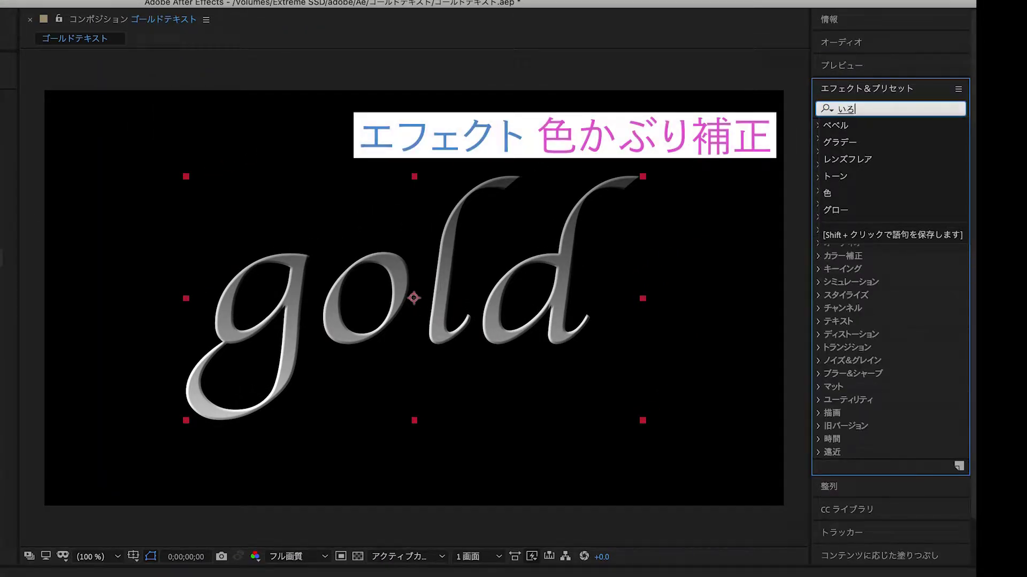
Step: Apply 色かぶり補正 to the gold text with Map Black To set to dark yellow-brown 92610C
type("k")
type("り")
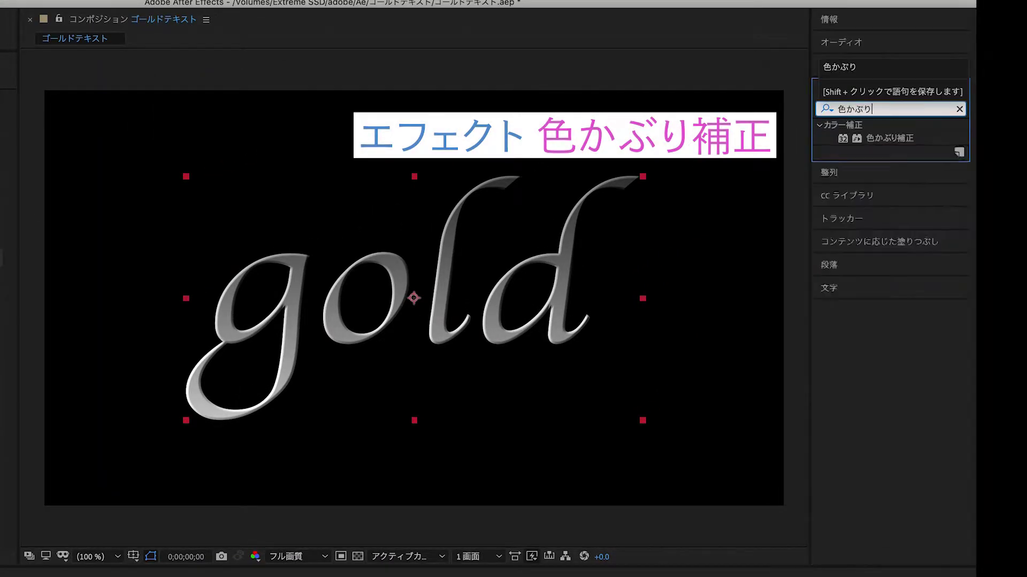
left_click_drag(863, 144, 507, 275)
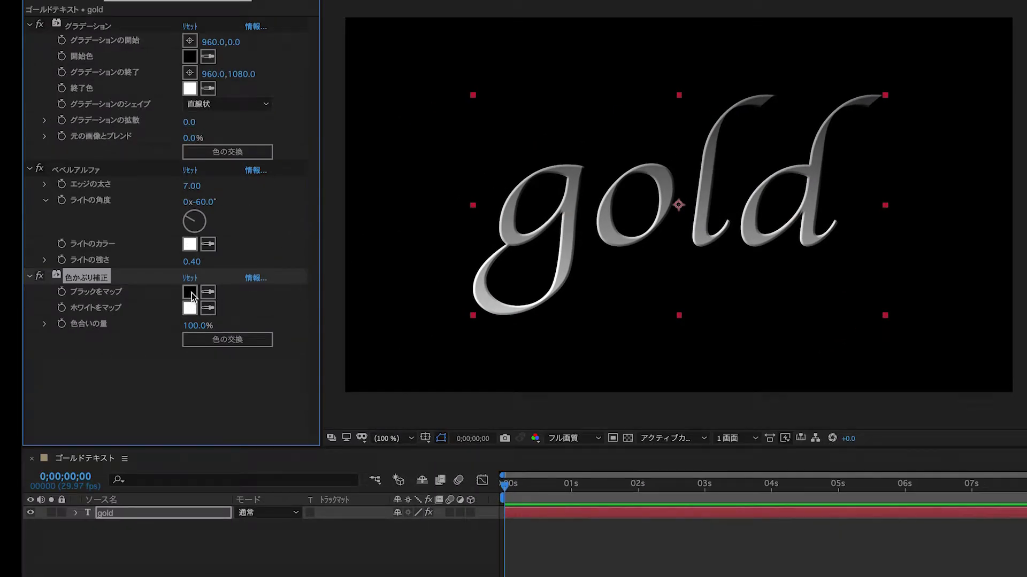
left_click(191, 294)
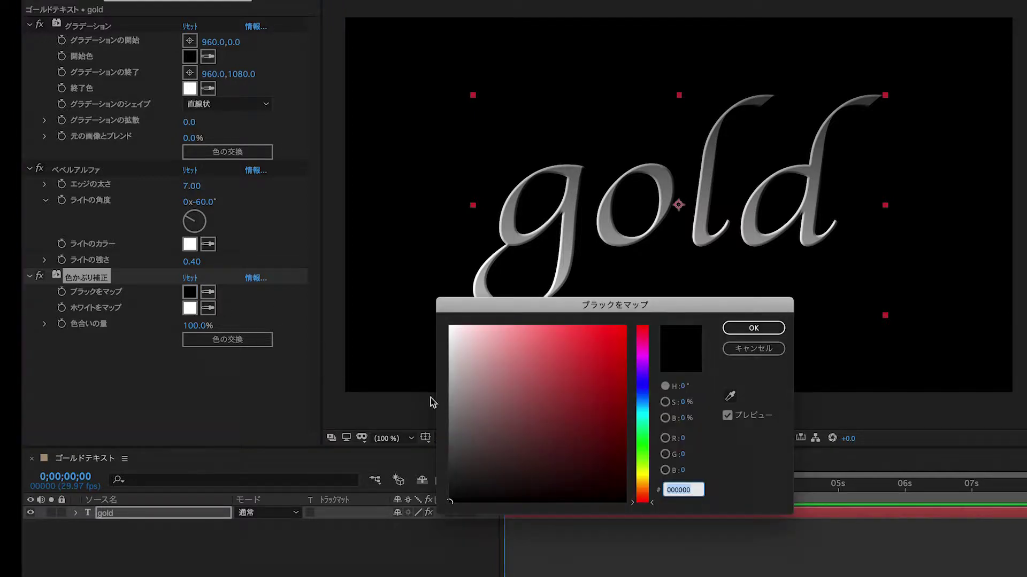
left_click_drag(653, 501, 655, 487)
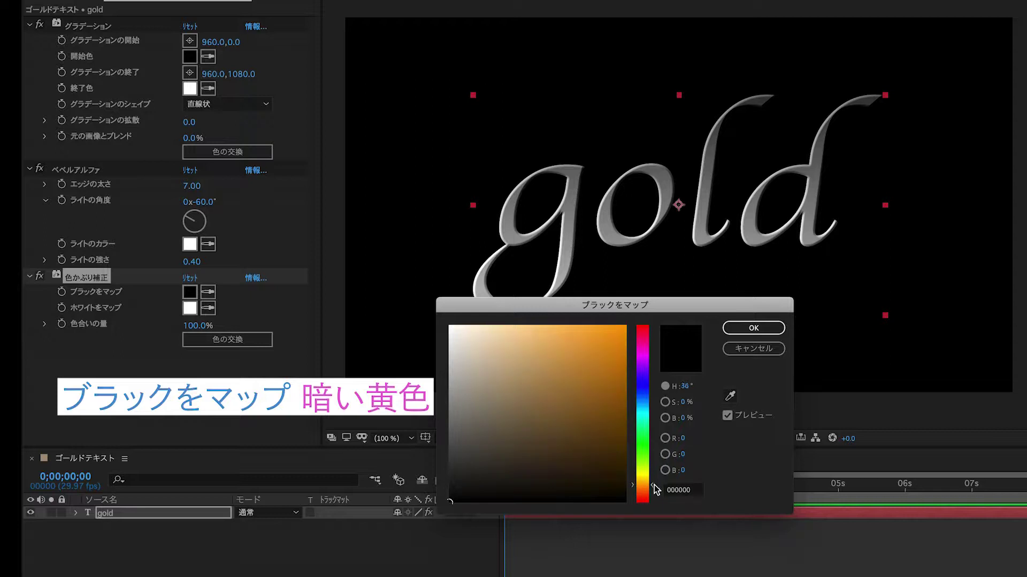
left_click_drag(603, 328, 611, 401)
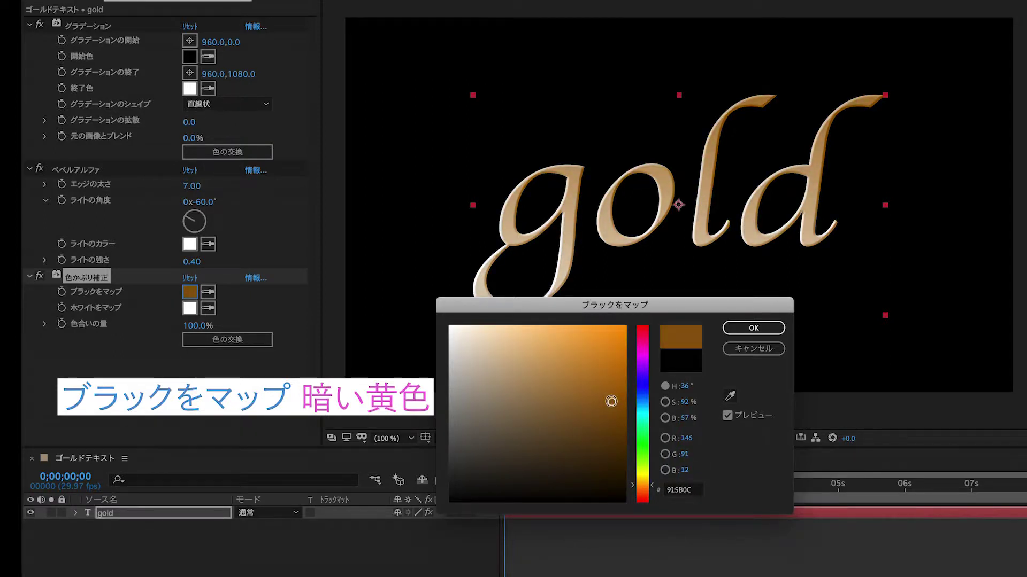
left_click_drag(651, 489, 652, 485)
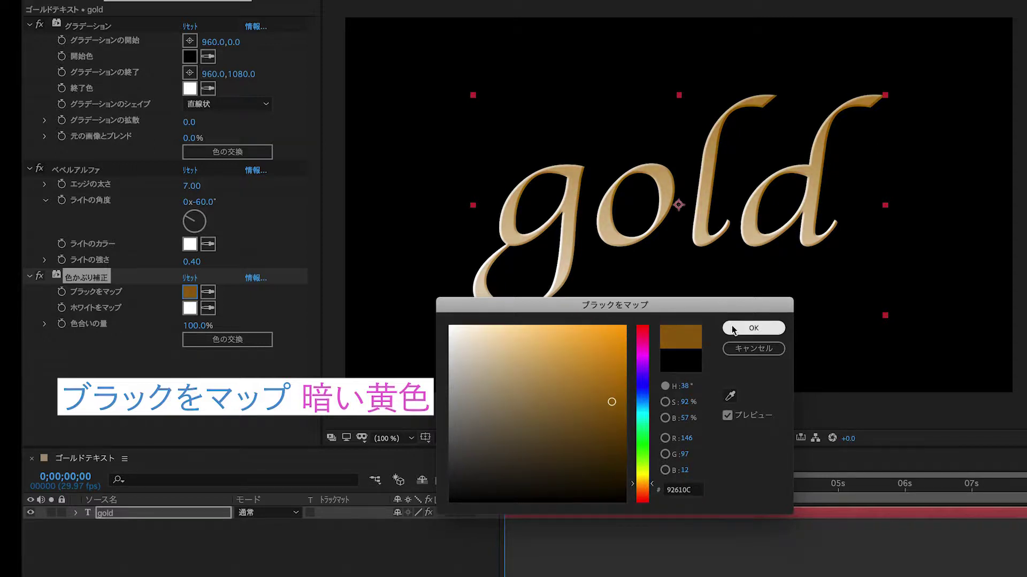
left_click(754, 327)
Step: Change the tint's Map White To colour to pale yellow FBF1A5
left_click(190, 310)
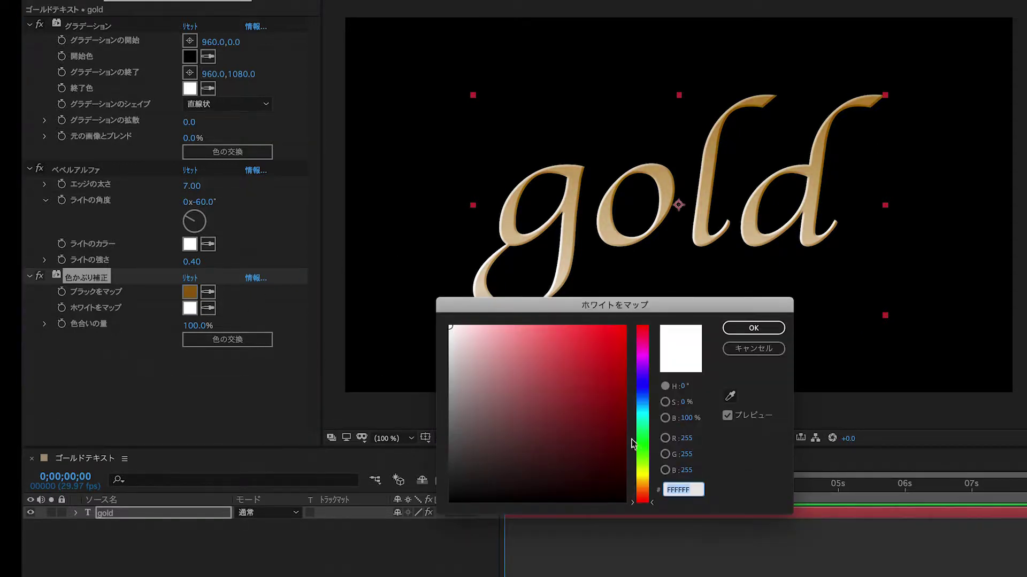
left_click_drag(654, 505, 654, 486)
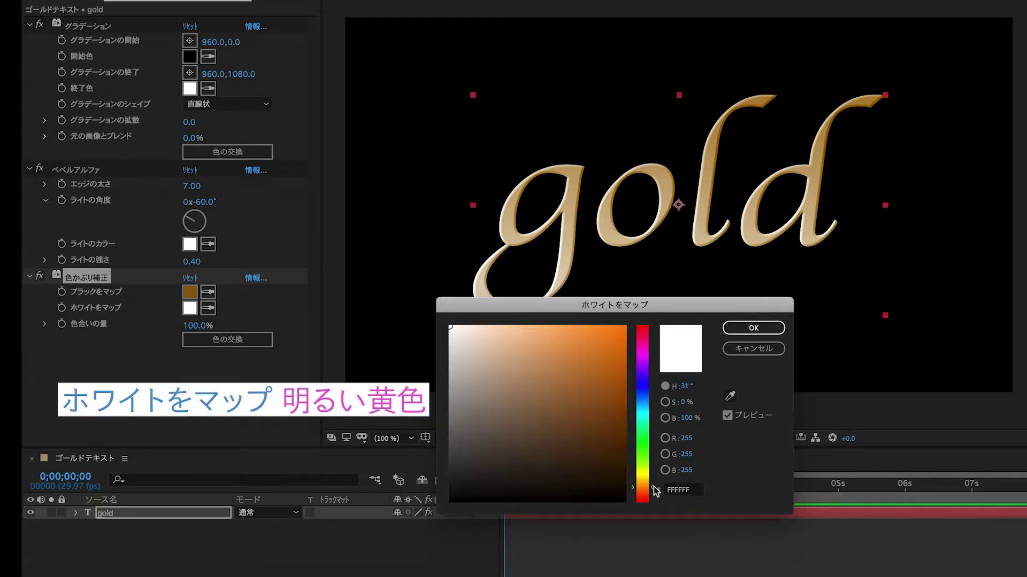
left_click(509, 327)
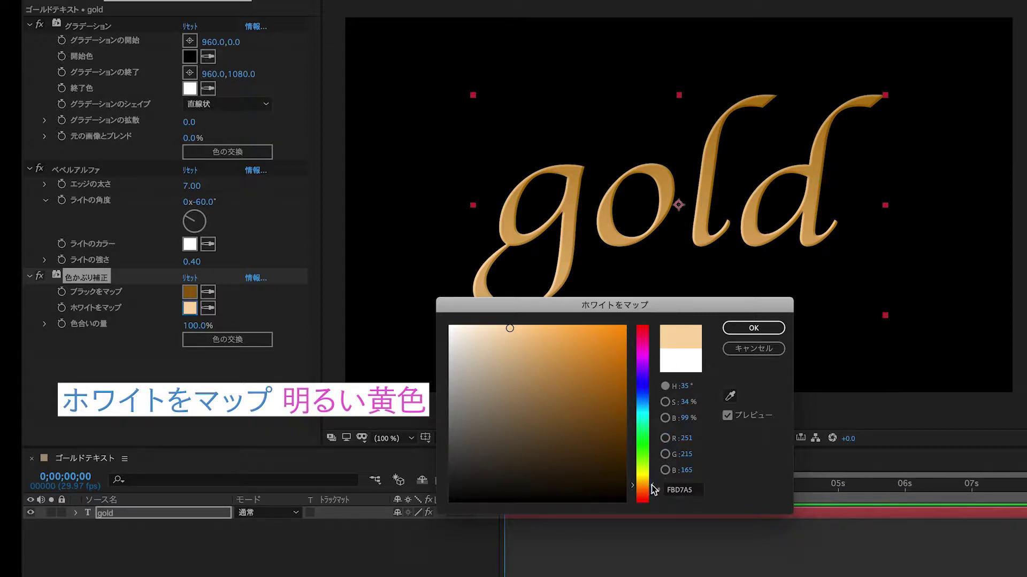
left_click_drag(651, 484, 652, 477)
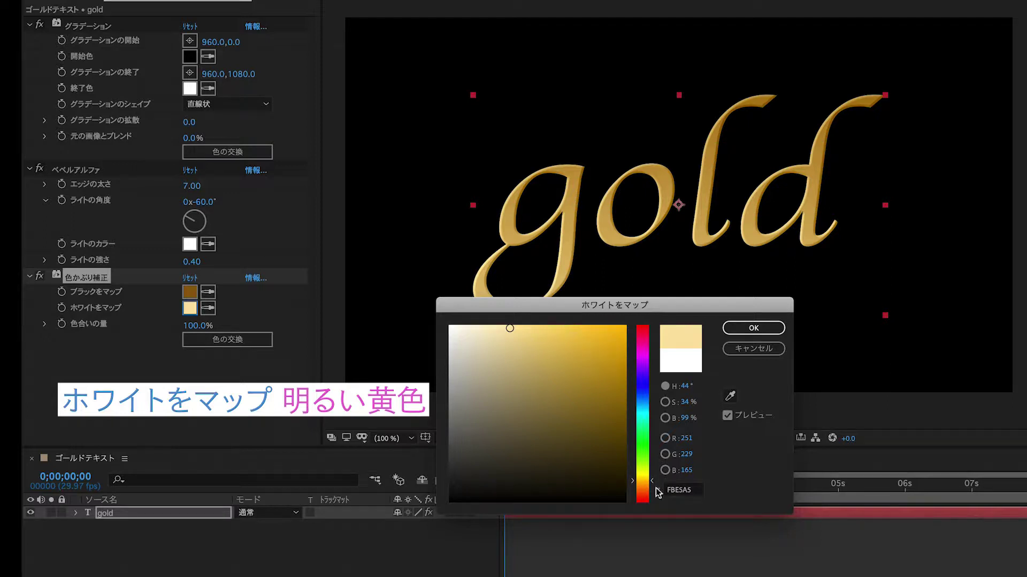
left_click_drag(655, 479, 655, 477)
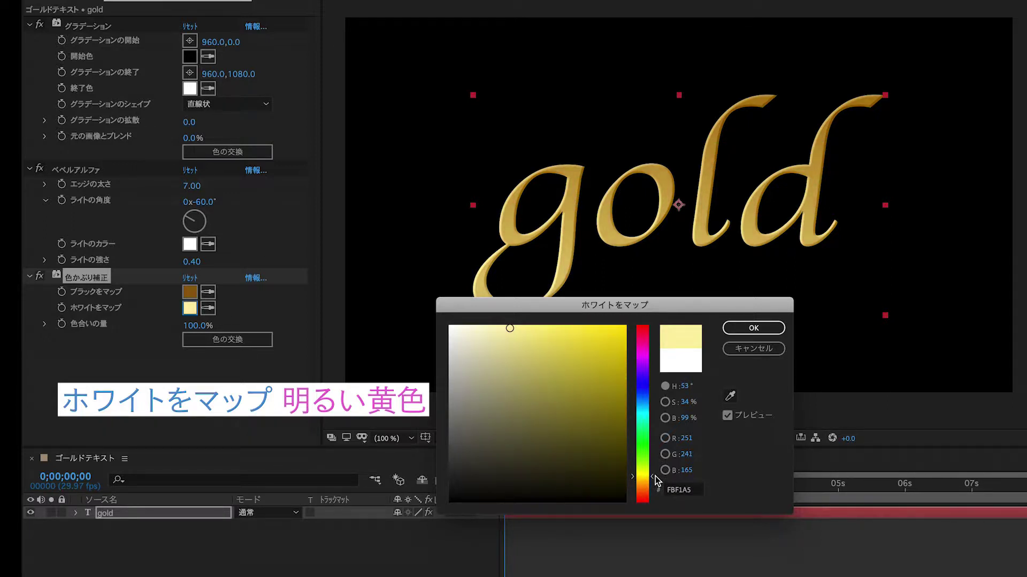
left_click(767, 327)
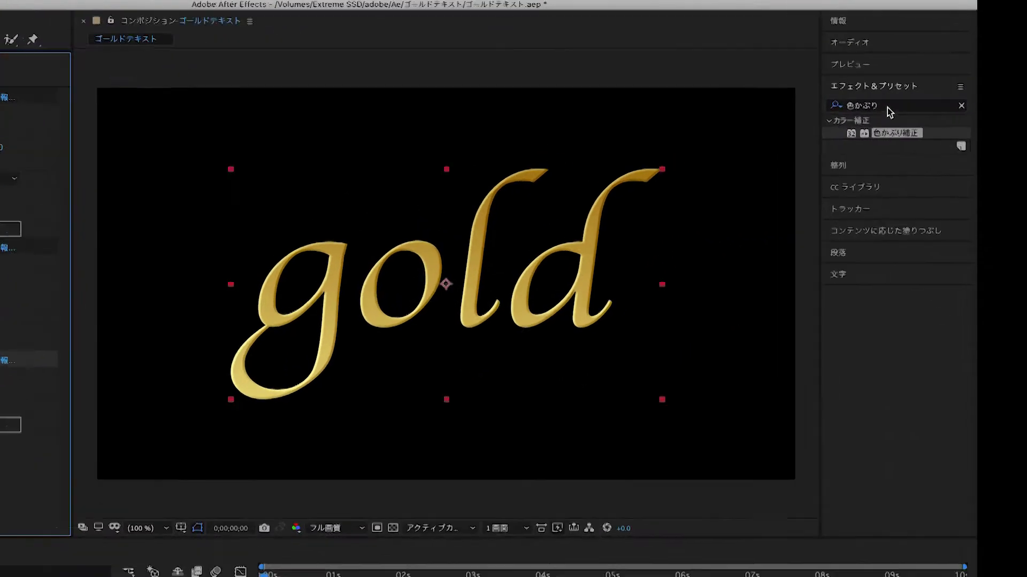
Step: Search 'トーン' and apply トーンカーブ to the gold text layer
left_click(899, 78)
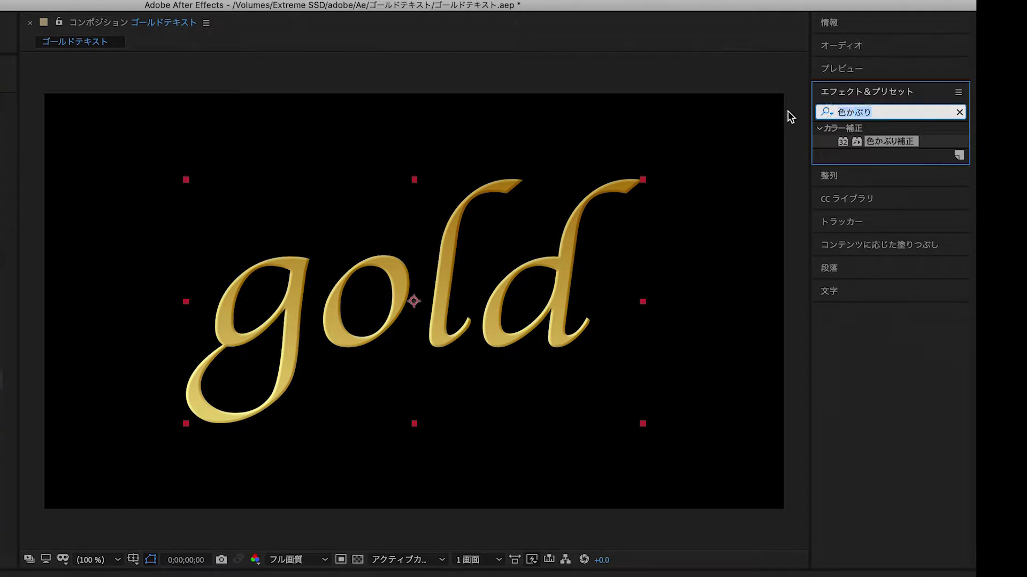
type("と-")
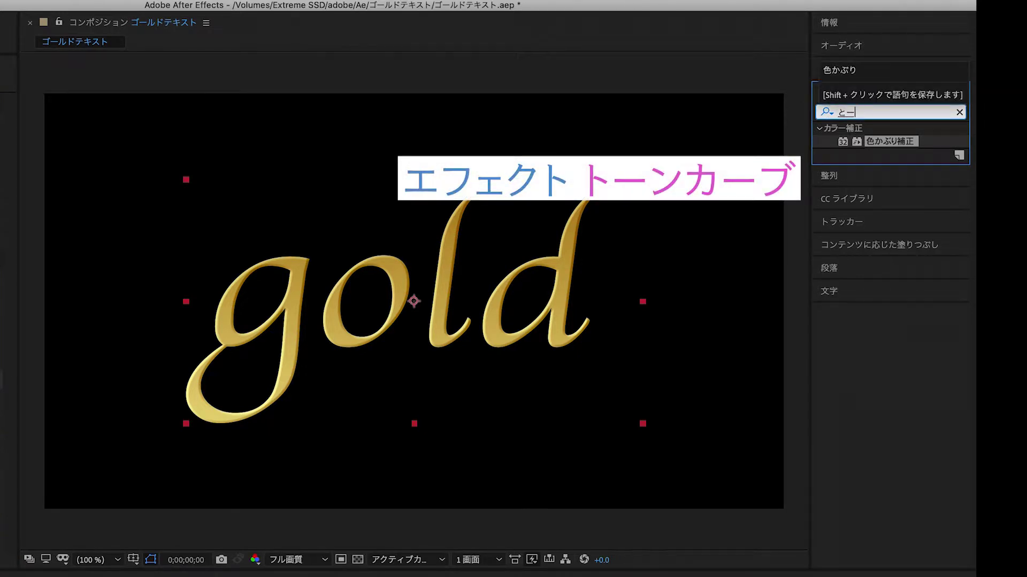
key("Return")
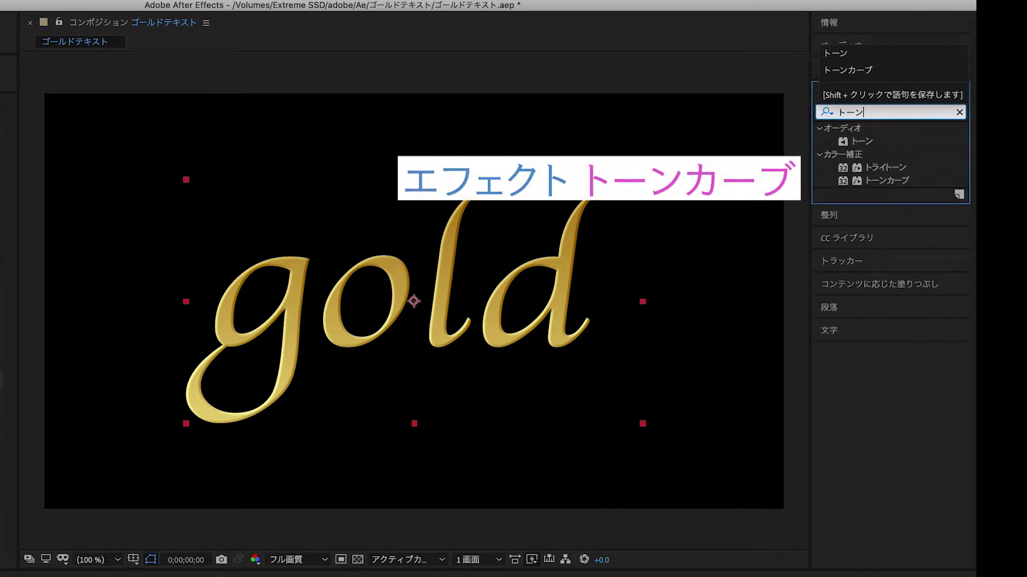
left_click(857, 182)
left_click_drag(857, 182, 539, 307)
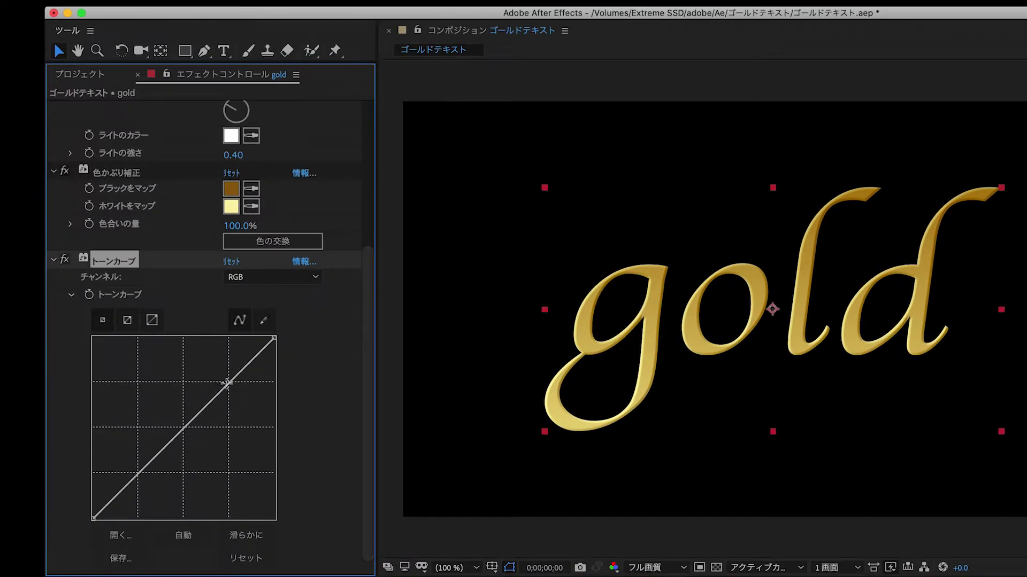
Step: Drag the curve points into an S shape, raising highlights and deepening shadows
left_click_drag(228, 383, 216, 373)
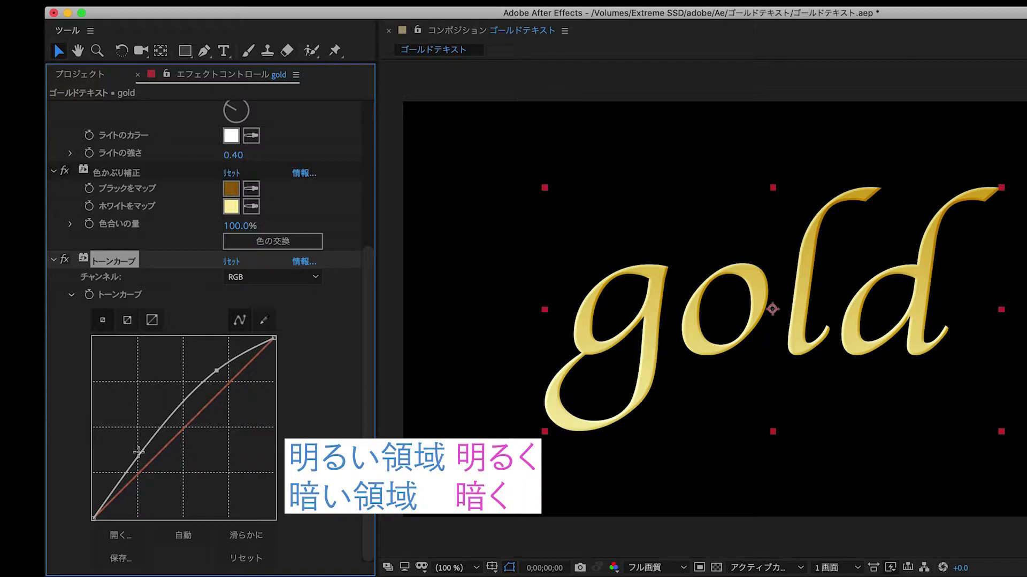
left_click_drag(137, 456, 151, 485)
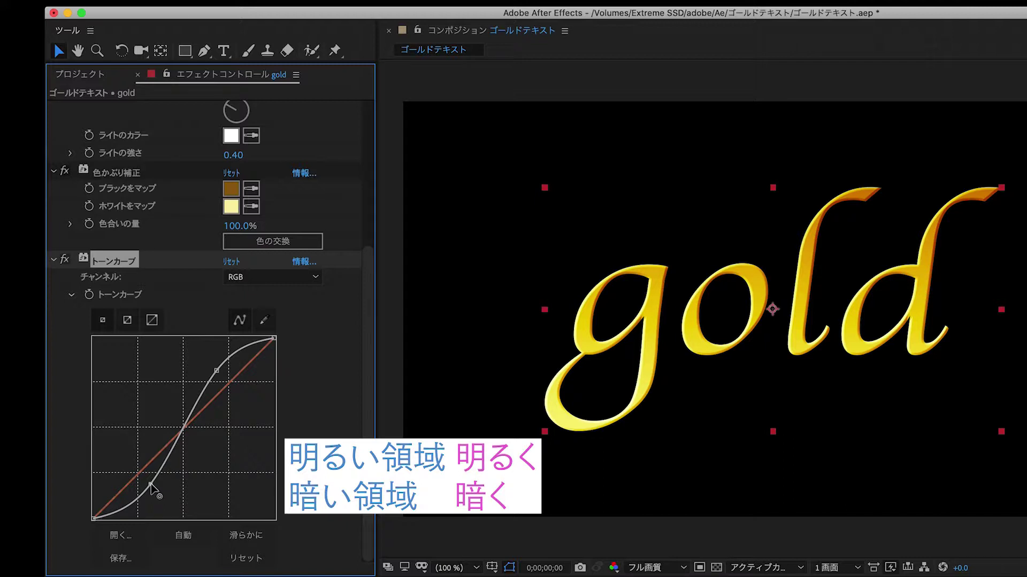
mouse_move(150, 485)
left_mouse_down()
mouse_move(152, 501)
mouse_move(149, 491)
left_mouse_up()
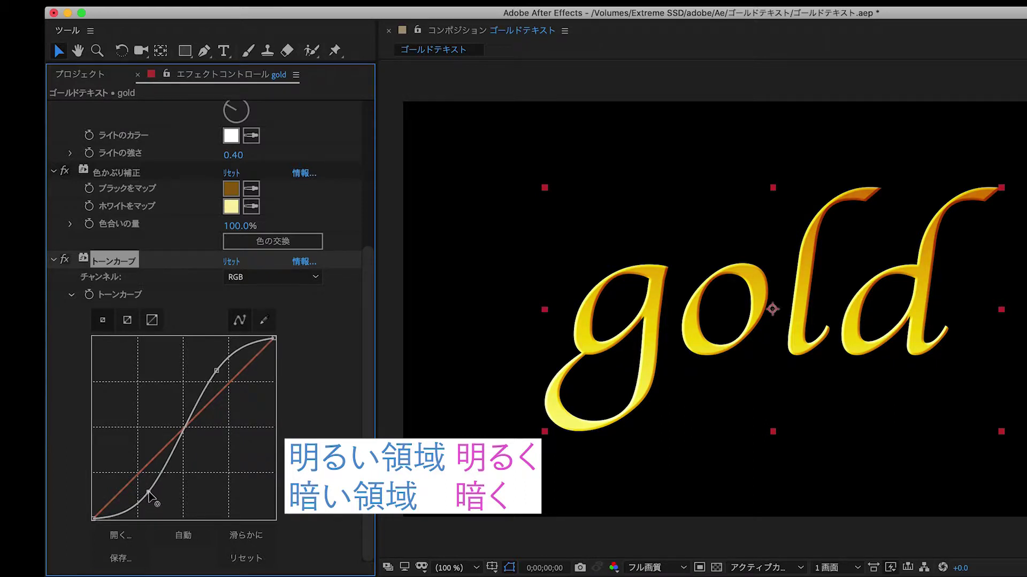
left_click_drag(217, 372, 216, 373)
left_click_drag(217, 370, 226, 365)
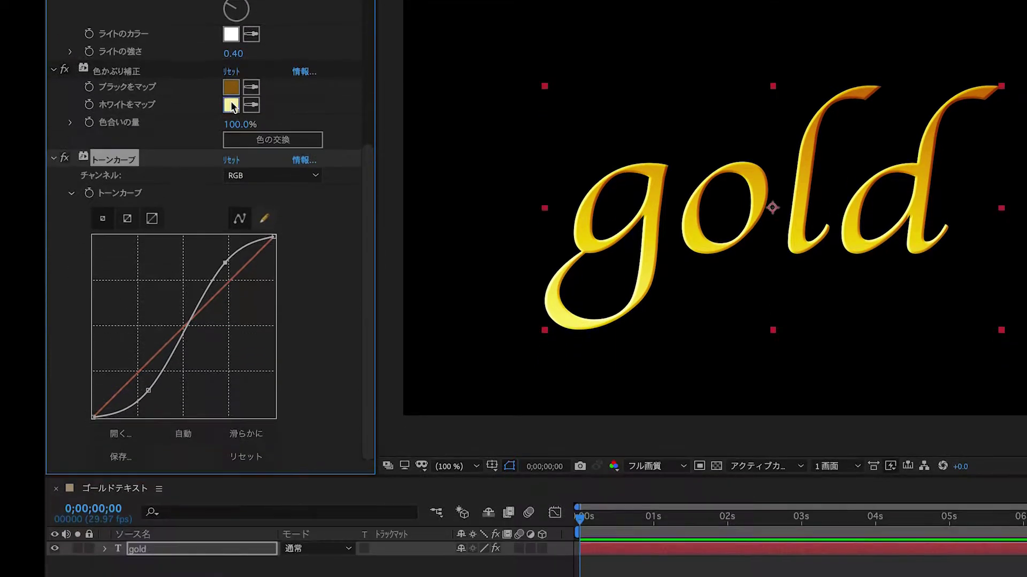
Step: Change the tint's Map White To colour to a richer yellow, FDEF8C
left_click(230, 205)
left_click(615, 345)
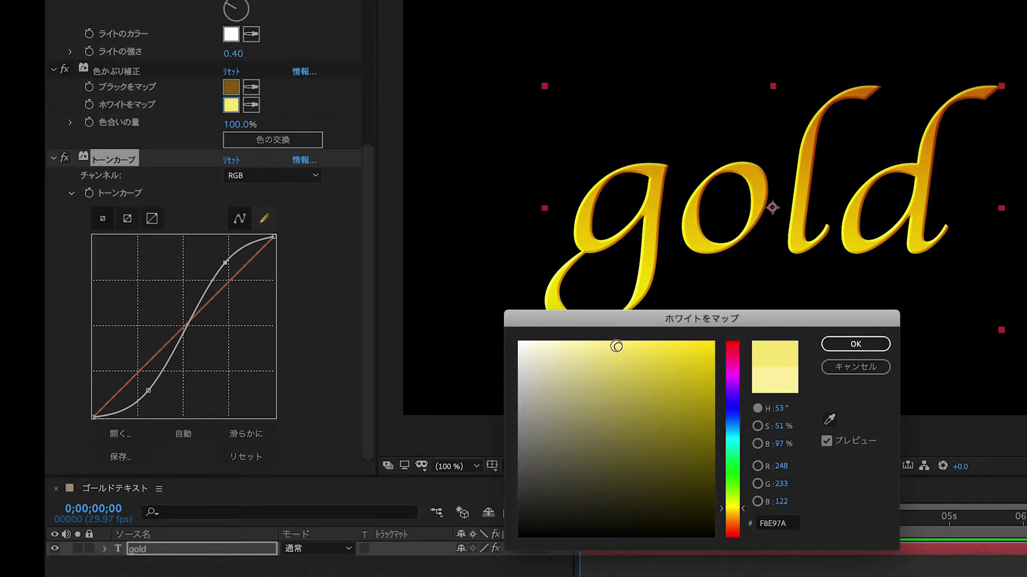
left_click_drag(613, 346, 619, 343)
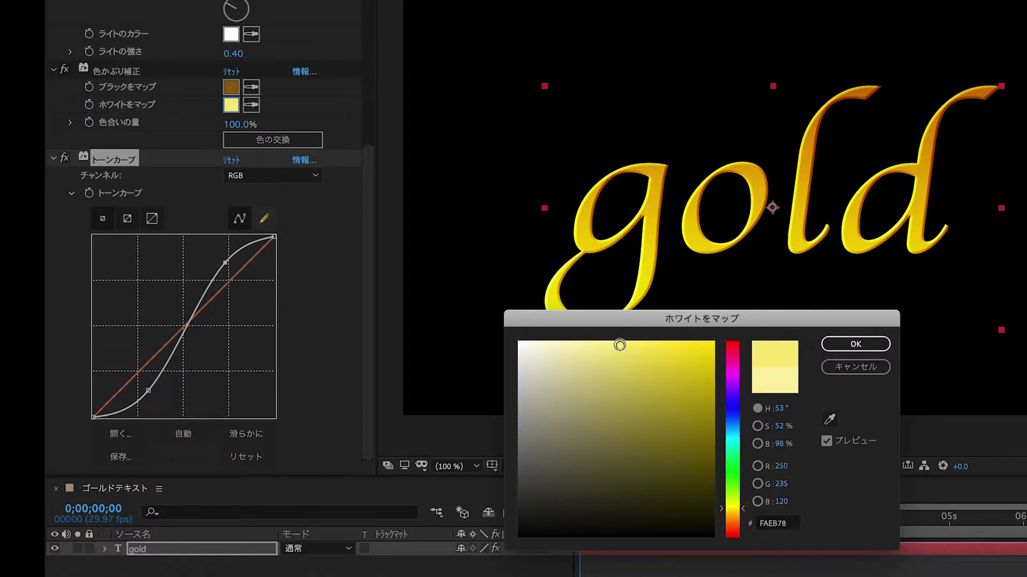
left_click_drag(619, 342, 605, 343)
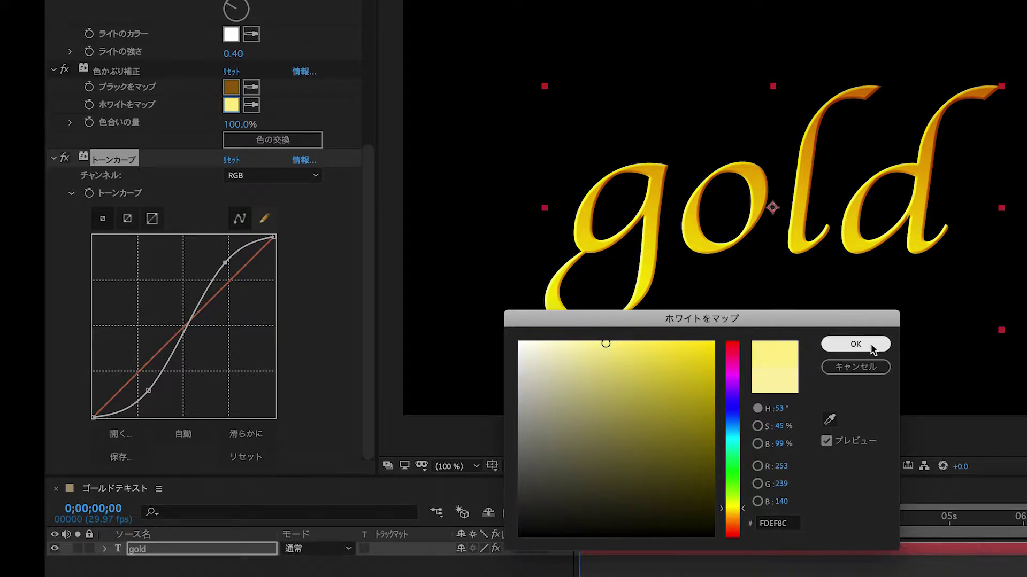
left_click(855, 344)
Step: Darken the tint's Map Black To colour to brown 6B480A
left_click(235, 84)
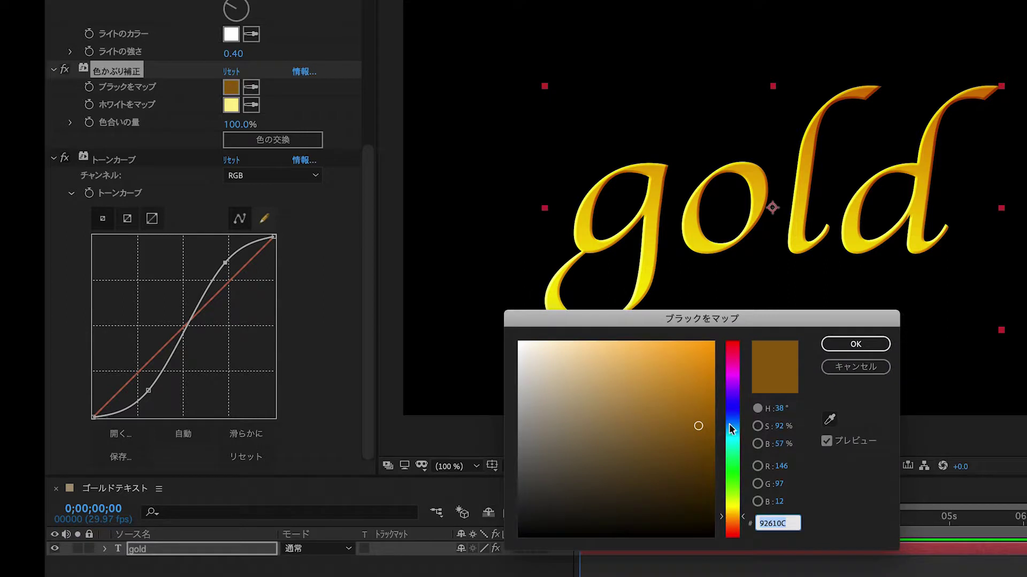
mouse_move(697, 426)
left_mouse_down()
mouse_move(694, 464)
mouse_move(696, 450)
left_mouse_up()
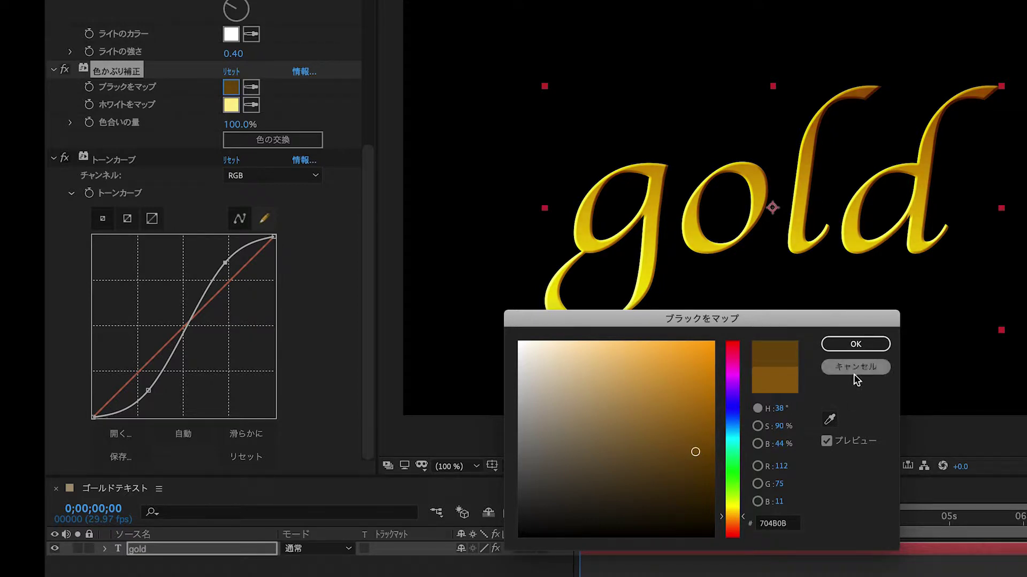
left_click_drag(695, 454, 693, 454)
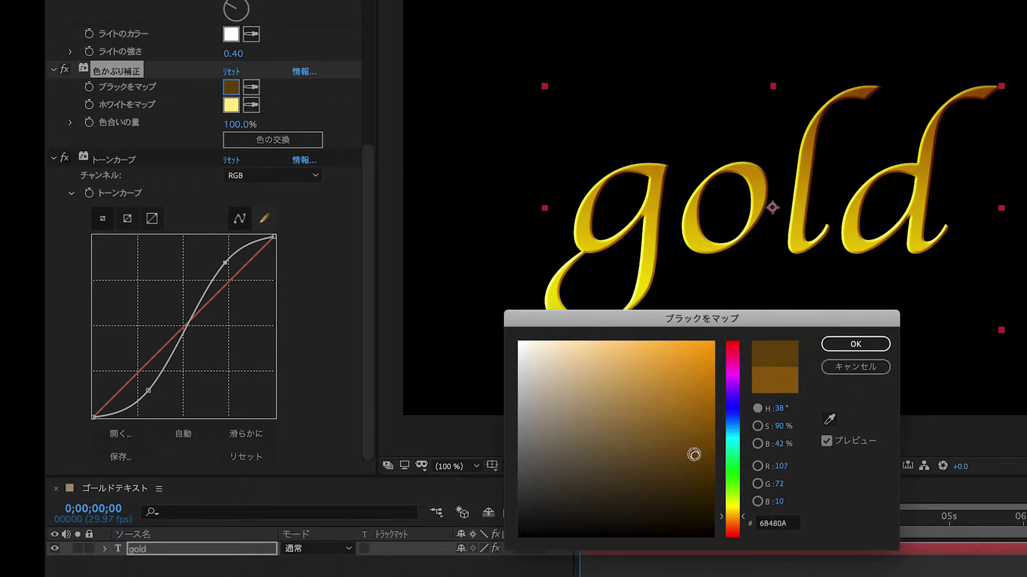
left_click(838, 343)
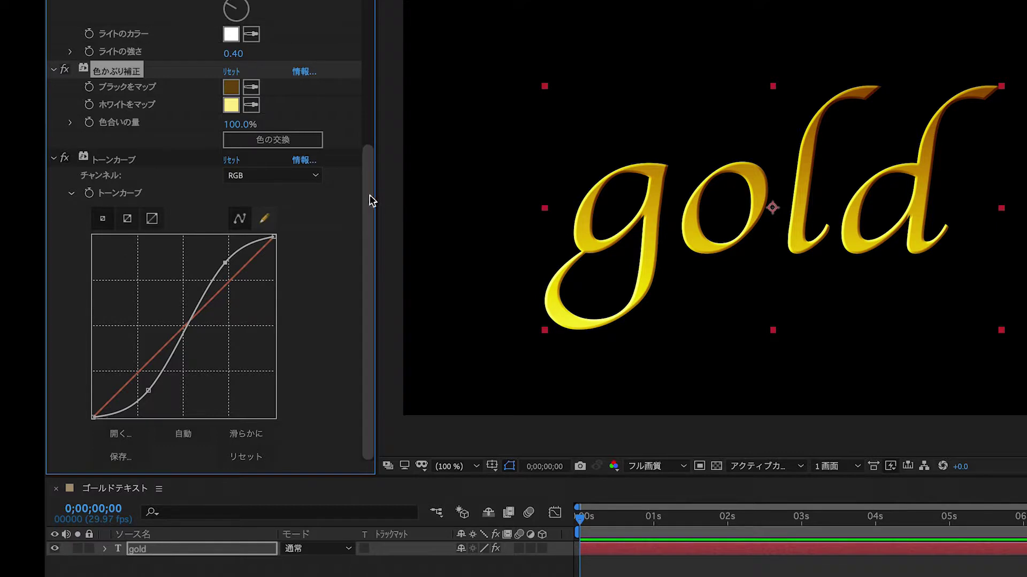
Step: Steepen the トーンカーブ curve to brighten highlights and deepen shadows
left_click(224, 262)
left_click_drag(225, 263, 220, 259)
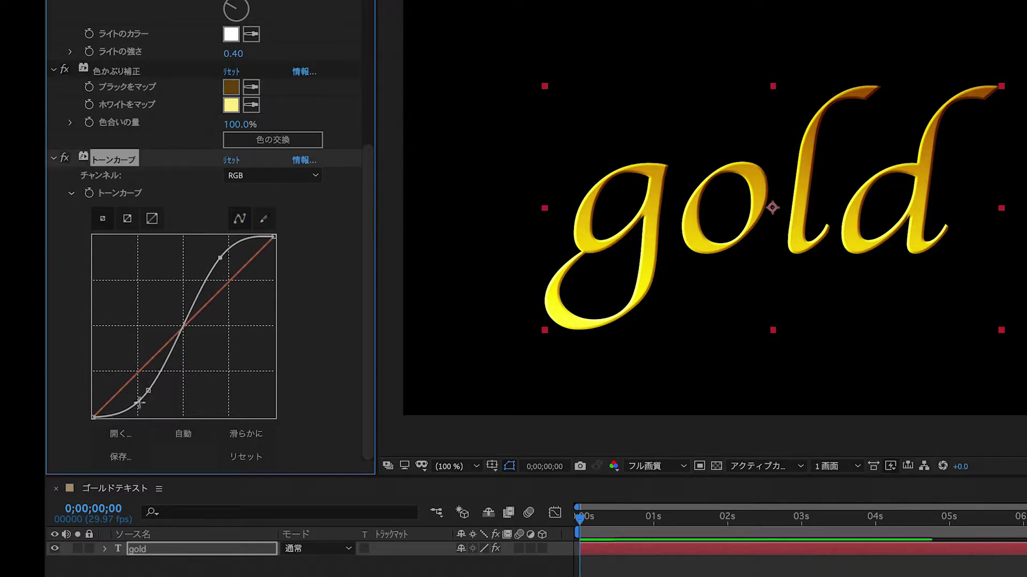
left_click_drag(149, 392, 150, 397)
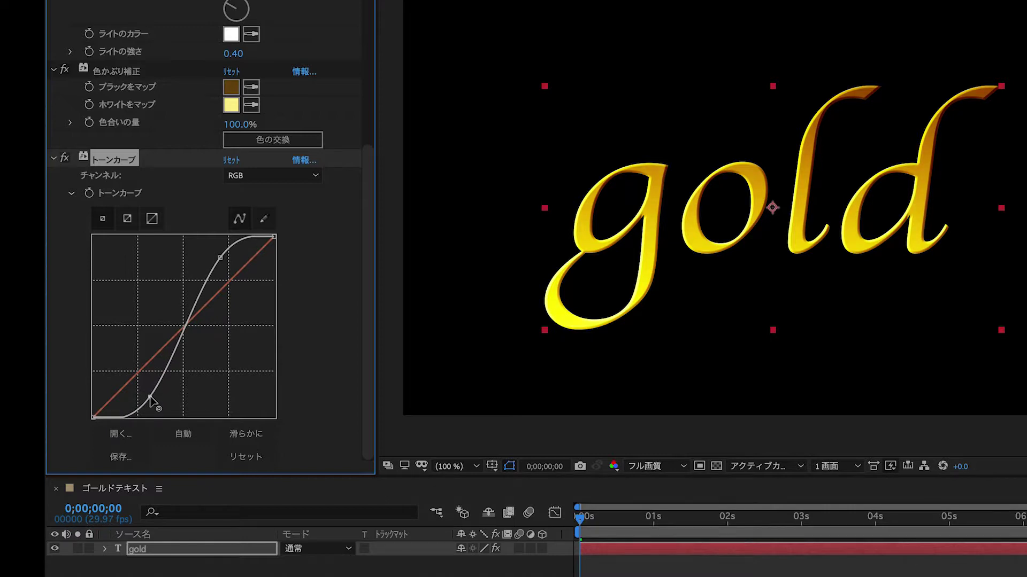
left_click_drag(368, 263, 350, 145)
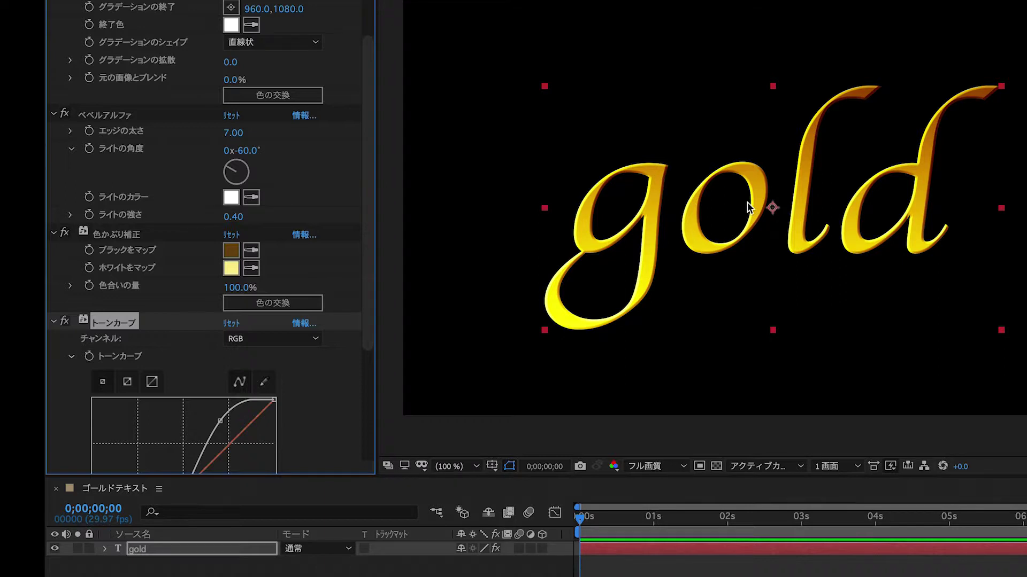
Step: Darken Map Black To to brown 5A3D0B and thicken the bevel edge to 7.90
left_click(230, 251)
left_click_drag(708, 462, 715, 455)
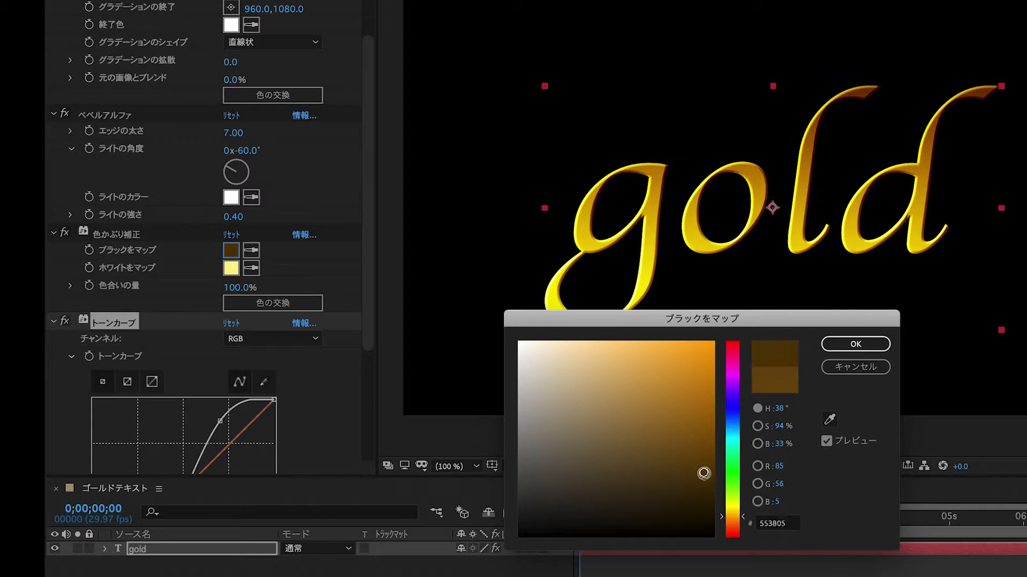
left_click_drag(716, 456, 691, 469)
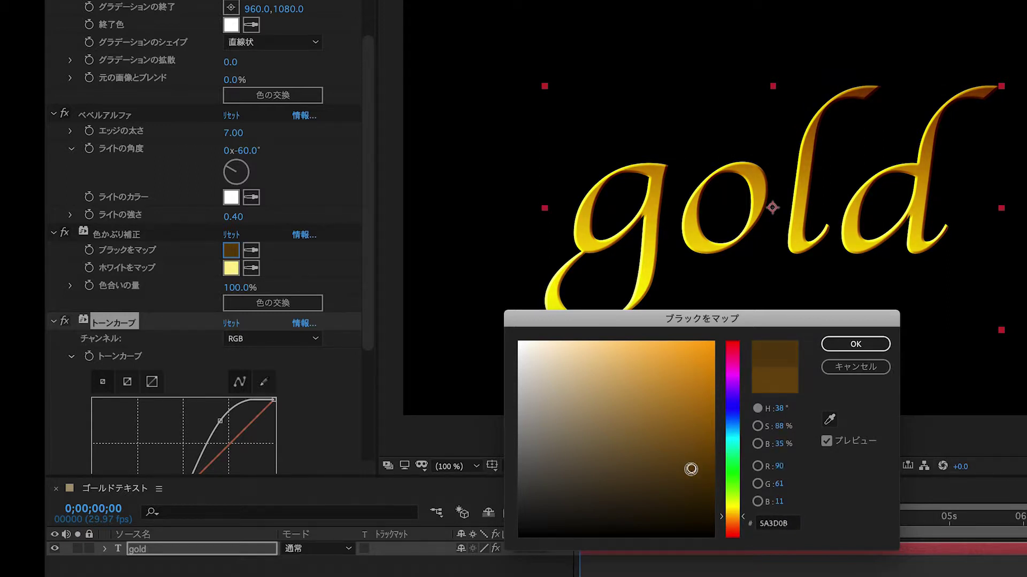
left_click(855, 344)
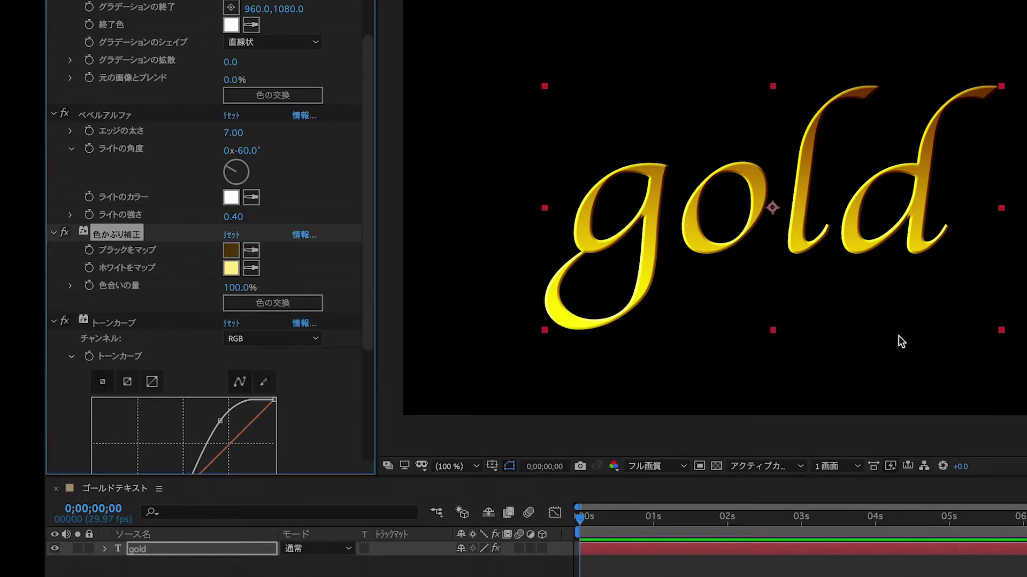
mouse_move(233, 133)
left_mouse_down()
mouse_move(250, 136)
mouse_move(238, 137)
left_mouse_up()
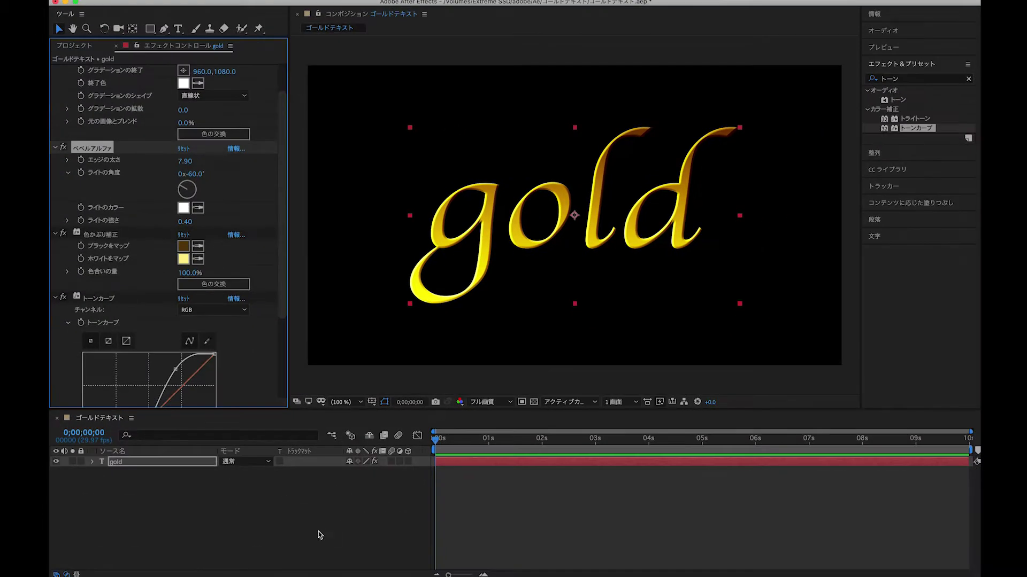
Step: Duplicate the gold text layer, rename the copy goldグロー, and move it beneath the original gold layer
left_click(311, 528)
left_click(160, 467)
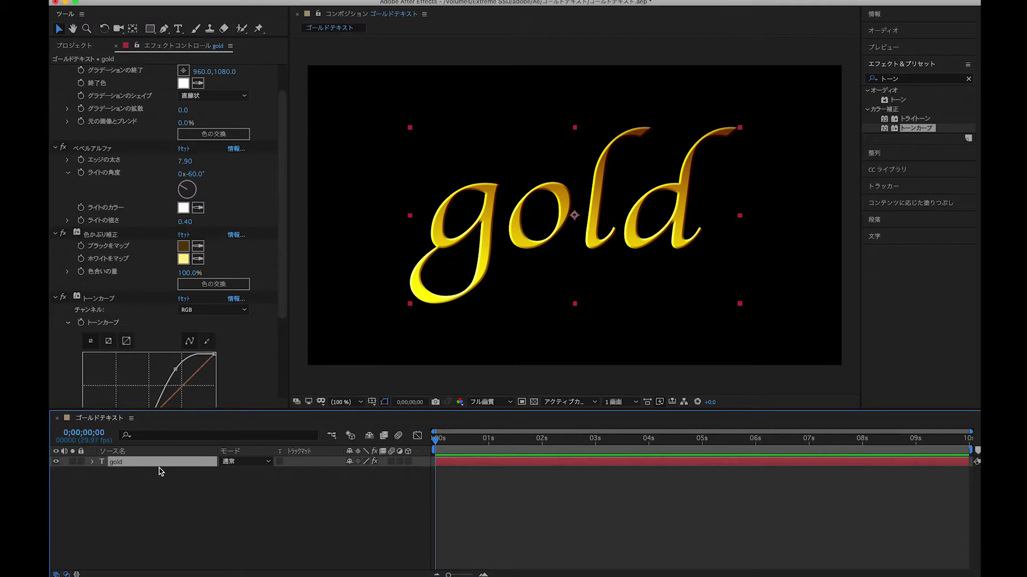
key("ctrl+d")
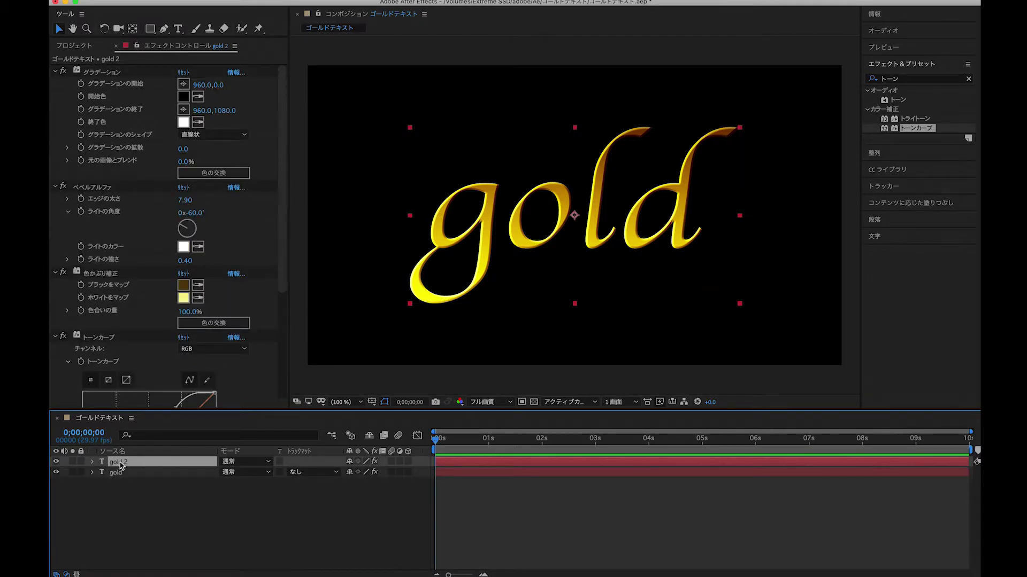
key("Return")
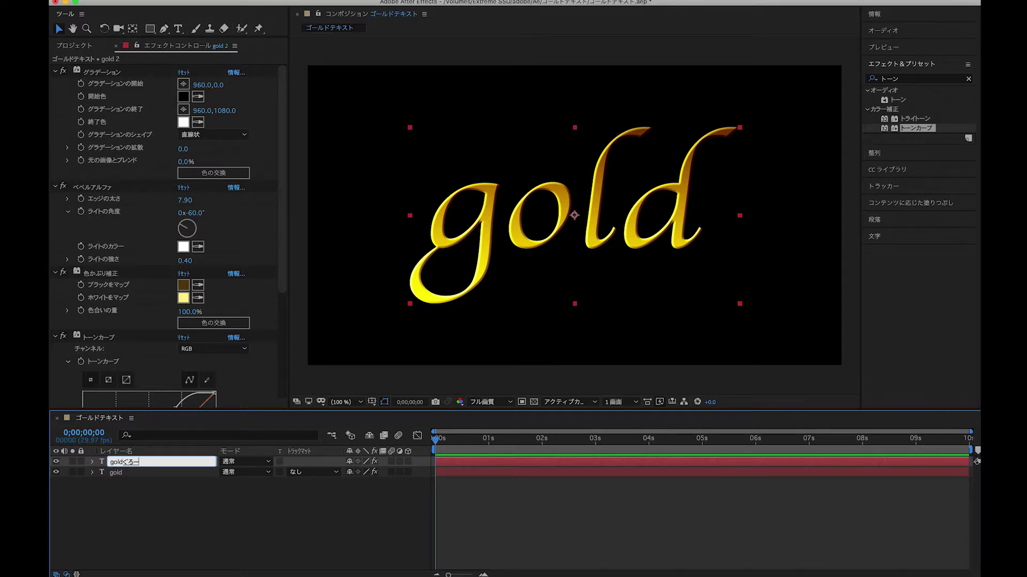
left_click(110, 513)
mouse_move(117, 462)
left_mouse_down()
mouse_move(118, 476)
mouse_move(142, 484)
left_mouse_up()
left_click(872, 79)
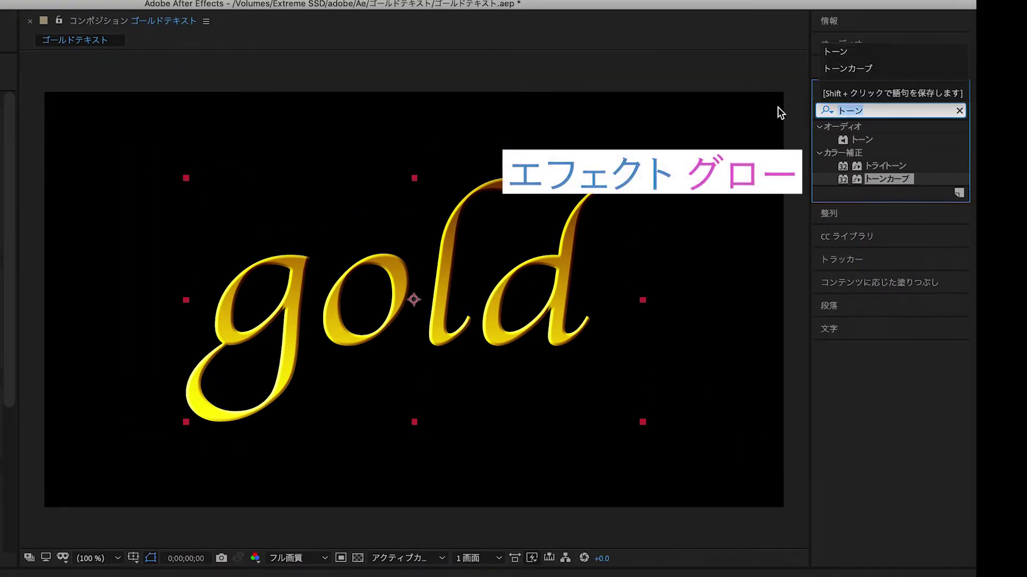
Step: Apply the グロー effect to goldグロー with threshold about 25%, radius 48 and intensity 6
type("グロー")
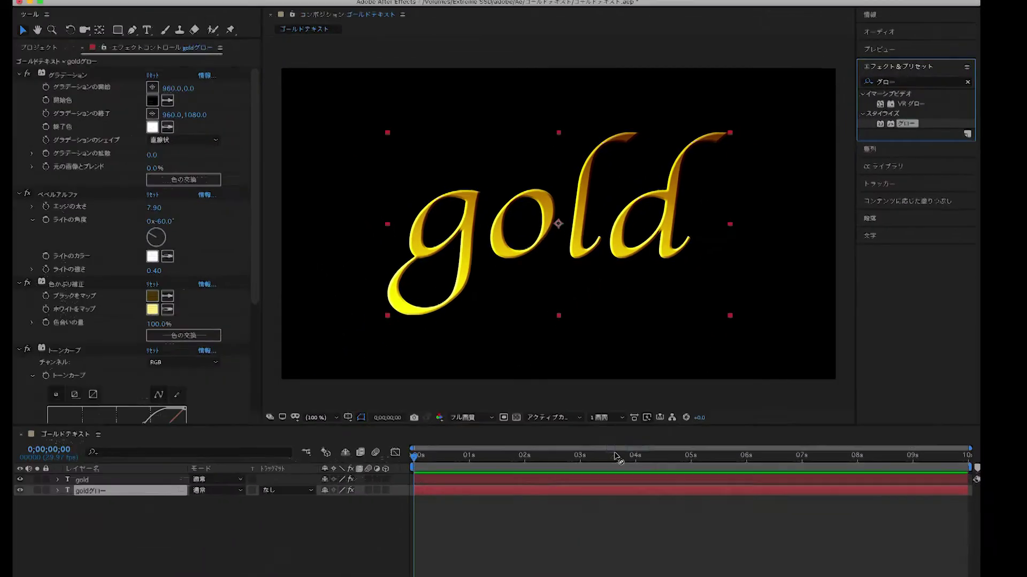
mouse_move(874, 170)
left_mouse_down()
mouse_move(583, 477)
mouse_move(590, 474)
left_mouse_up()
mouse_move(187, 240)
left_mouse_down()
mouse_move(235, 228)
mouse_move(235, 242)
left_mouse_up()
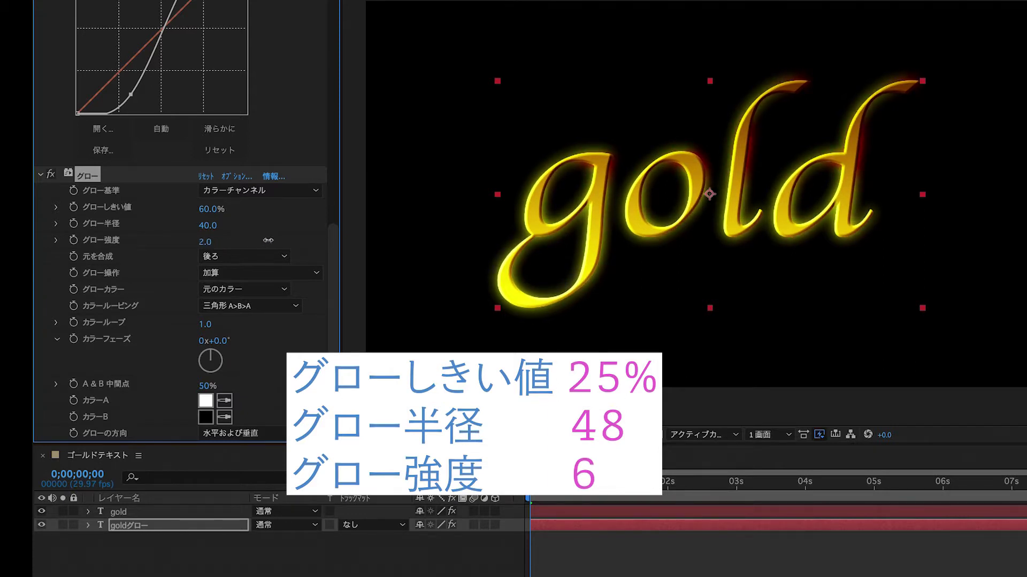
mouse_move(205, 210)
left_mouse_down()
mouse_move(190, 213)
mouse_move(218, 226)
mouse_move(225, 209)
mouse_move(209, 209)
mouse_move(285, 241)
mouse_move(328, 242)
left_mouse_up()
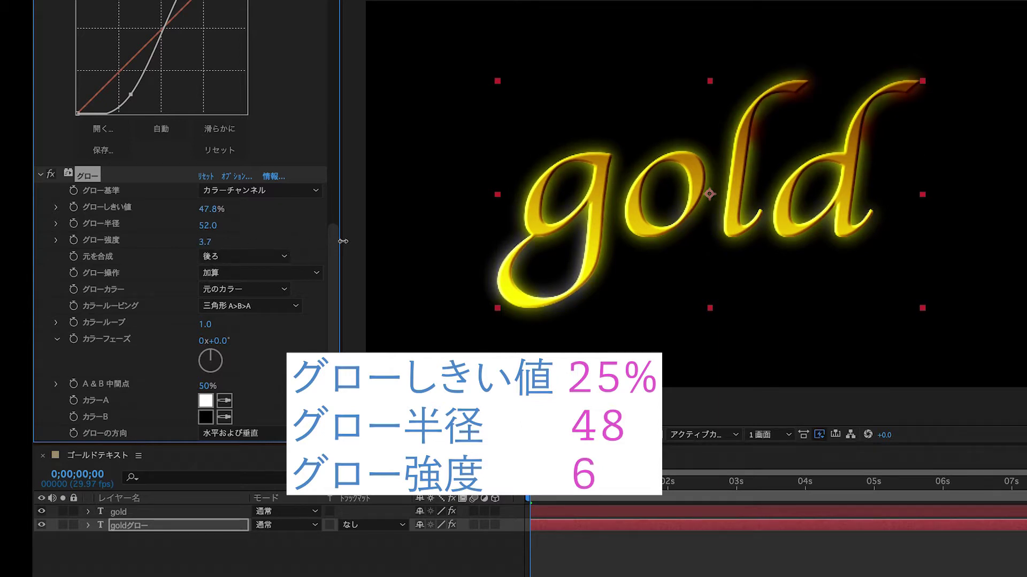
left_click_drag(211, 209, 170, 207)
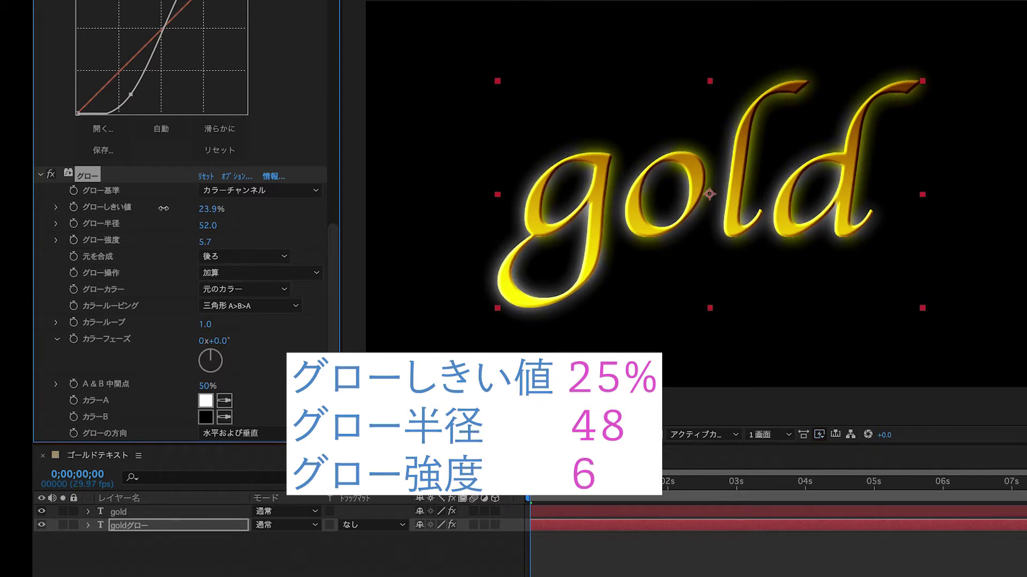
left_click_drag(208, 226, 210, 226)
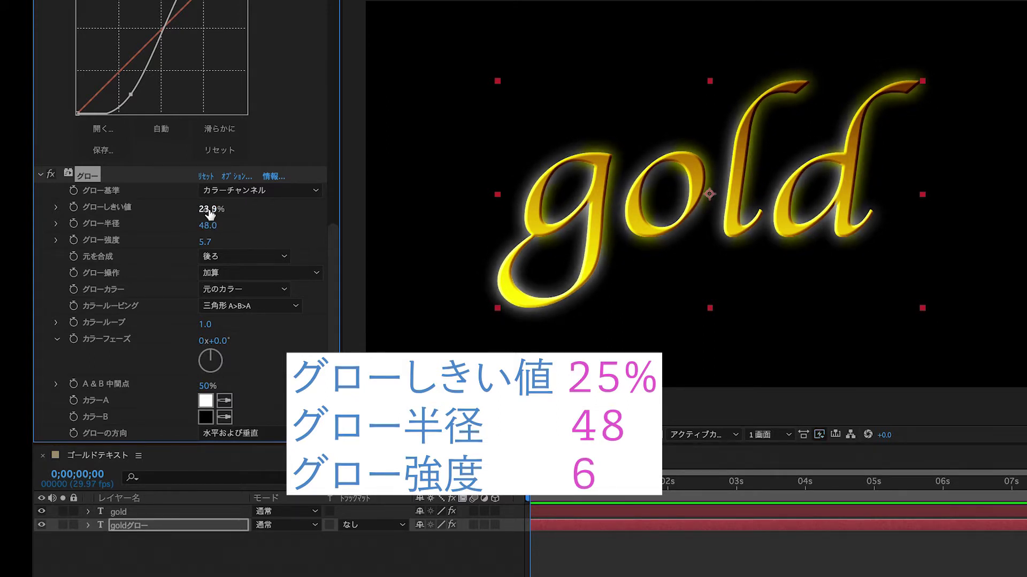
left_click_drag(211, 209, 210, 210)
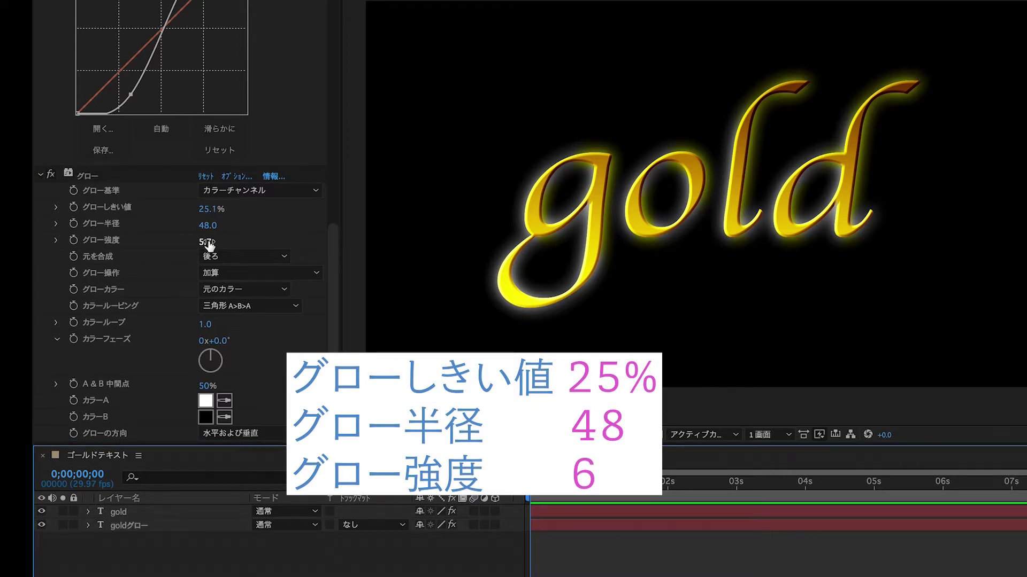
left_click_drag(208, 243, 247, 242)
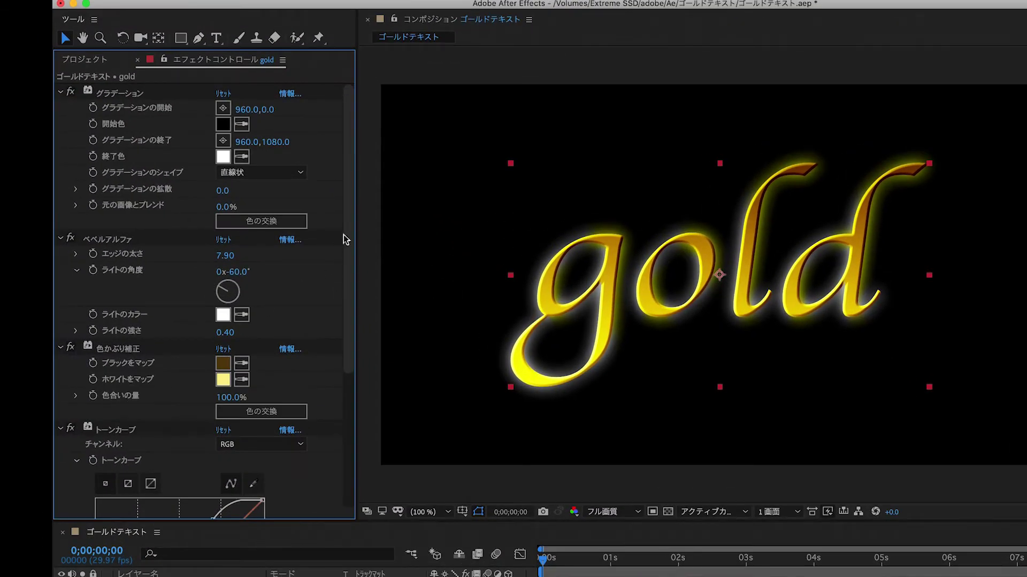
Step: Start a time-based expression on the Bevel Alpha light angle, entering 'time*' so far
scroll(345, 239, "down", 3)
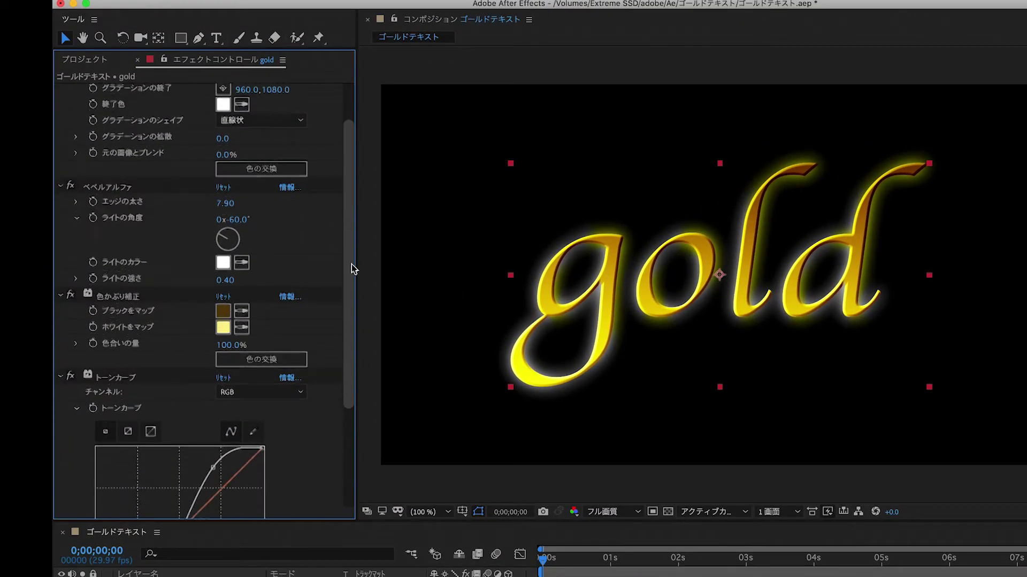
scroll(351, 270, "down", 3)
scroll(362, 262, "up", 3)
scroll(361, 262, "up", 1)
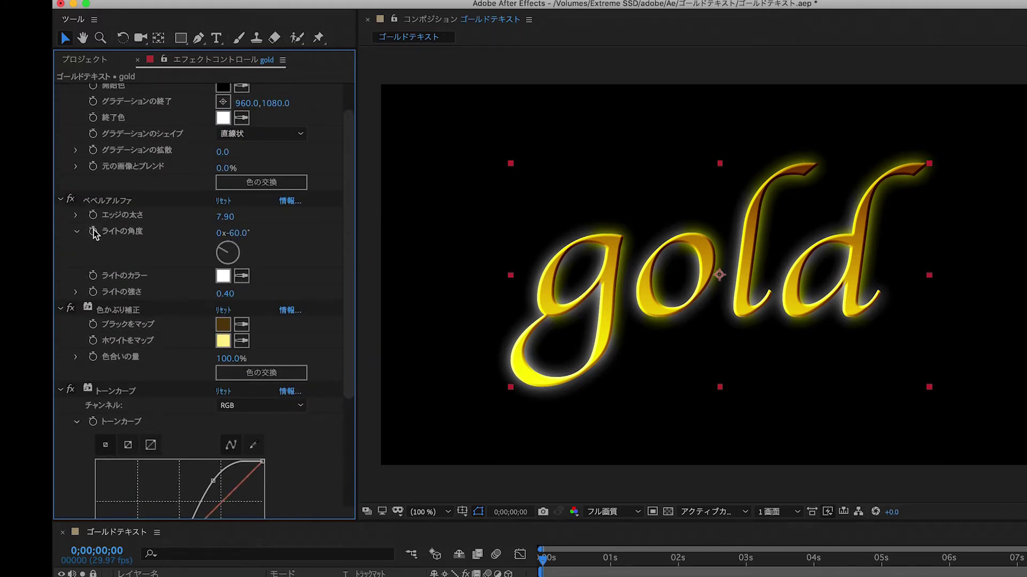
left_click(93, 234, "alt")
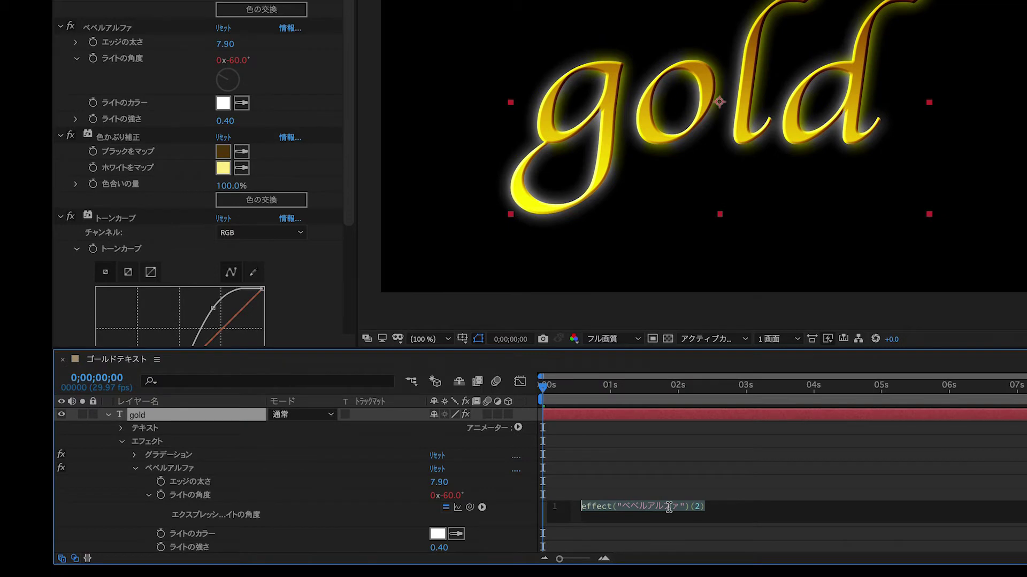
type("time")
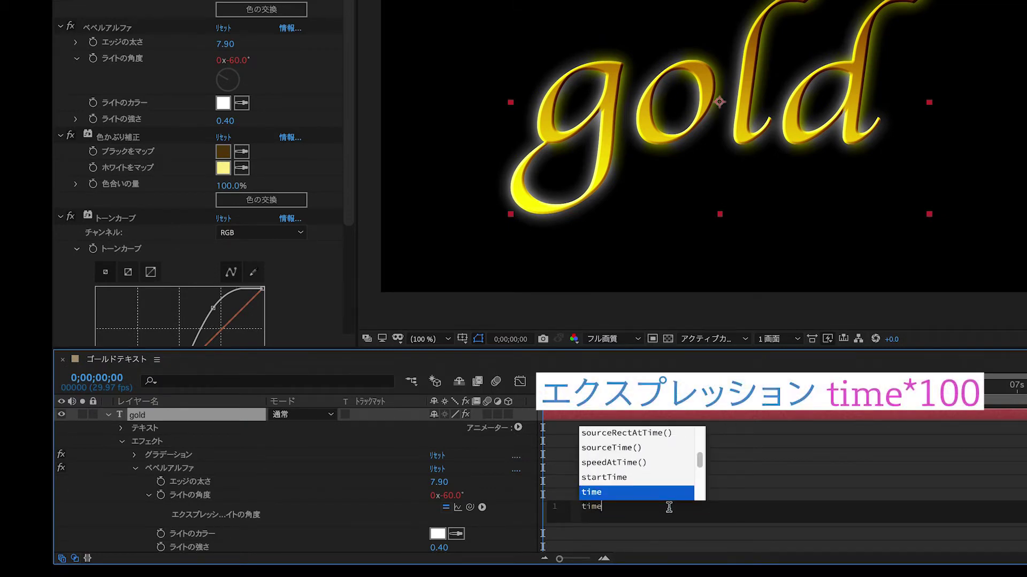
type("*")
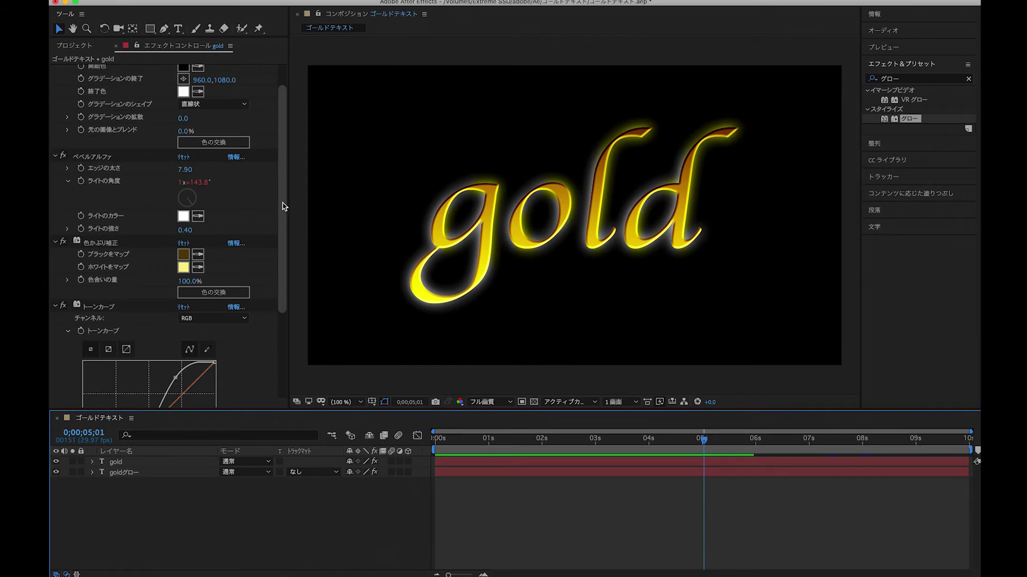
Step: Place 黒背景.mp4 at 0 s beneath the text layers and preview the animation
left_click_drag(284, 206, 284, 167)
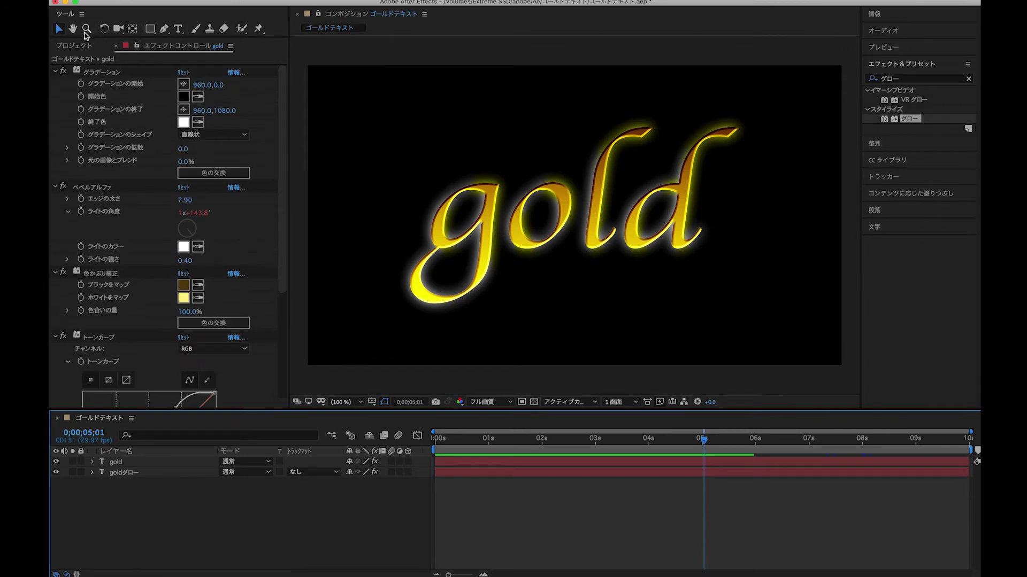
left_click(100, 53)
left_click(65, 148)
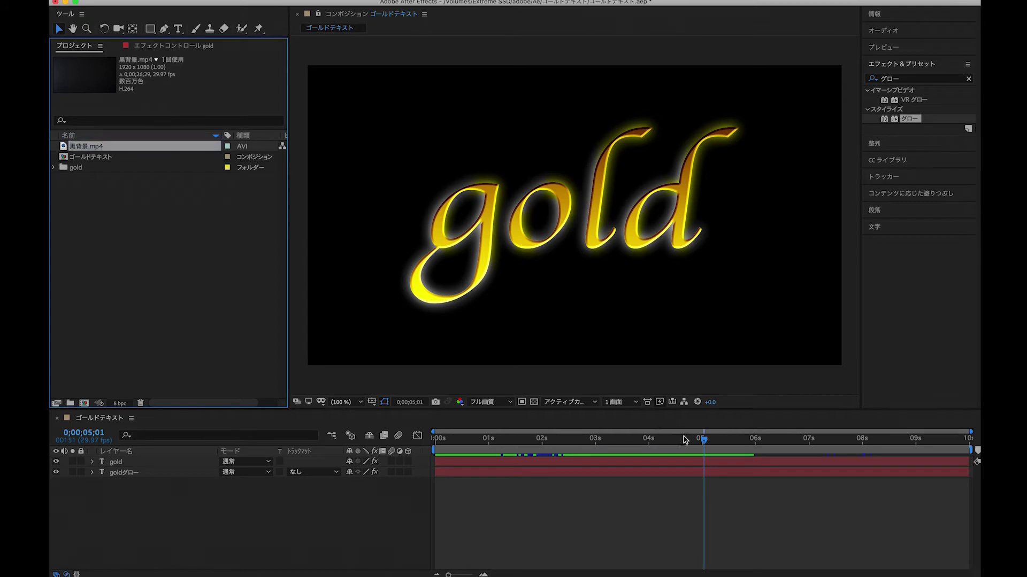
left_click_drag(702, 439, 434, 438)
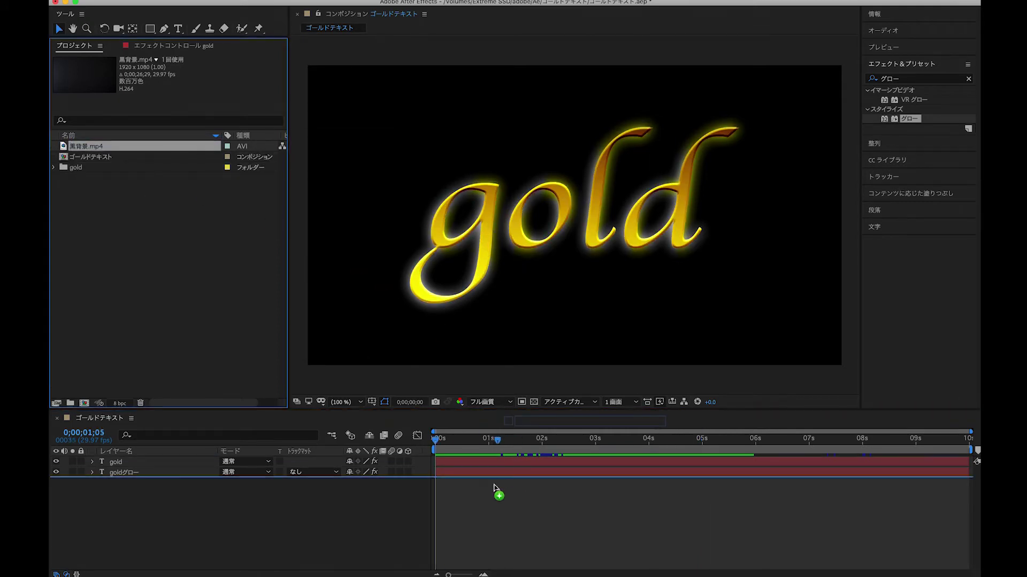
left_click_drag(64, 153, 469, 486)
key("space")
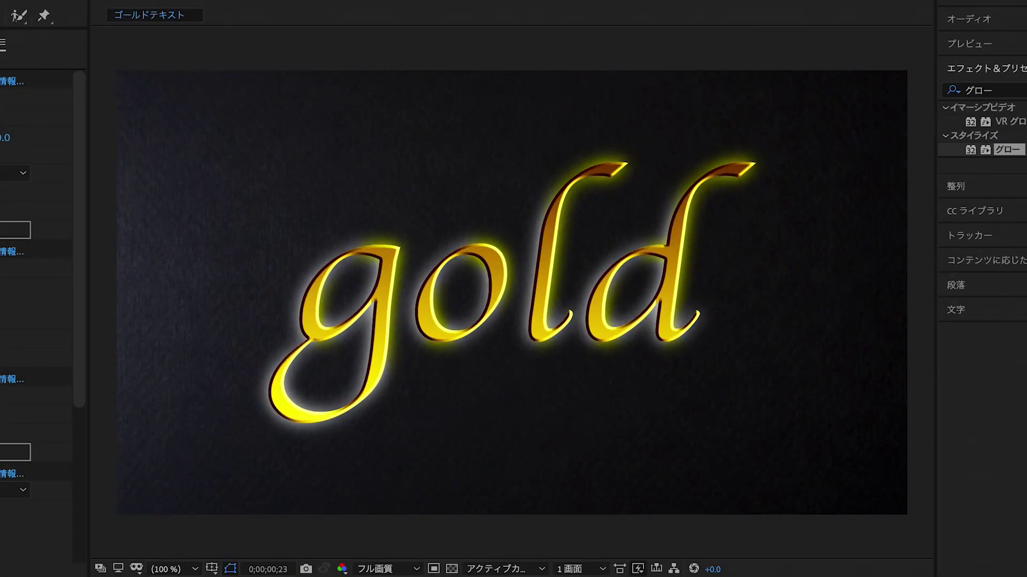